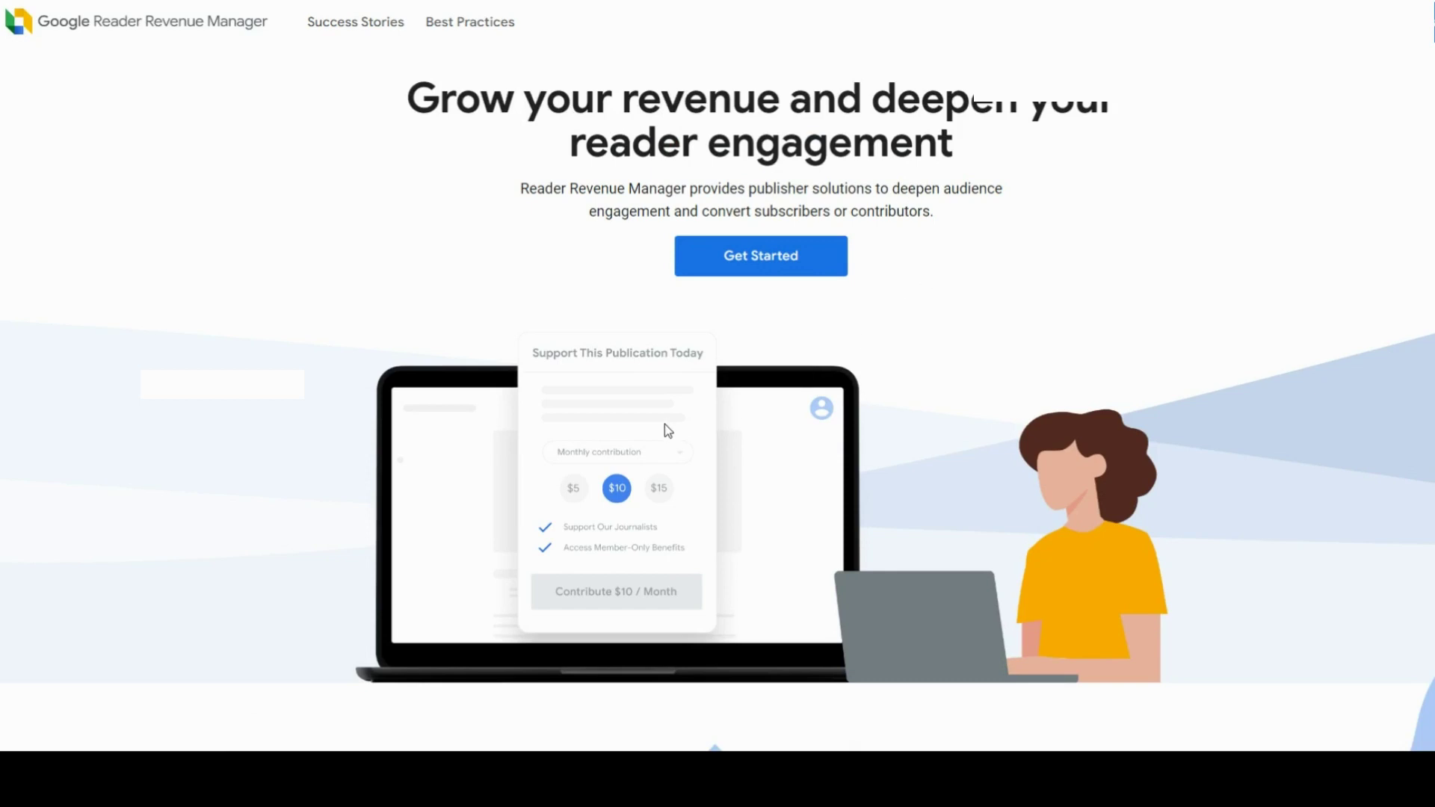
Scroll Publisher Center to the Reader Revenue Manager card and open its setup checklist for Dope Ent News.
{"action": "scroll", "coordinate": [665, 424], "scroll_direction": "down", "scroll_amount": 3}
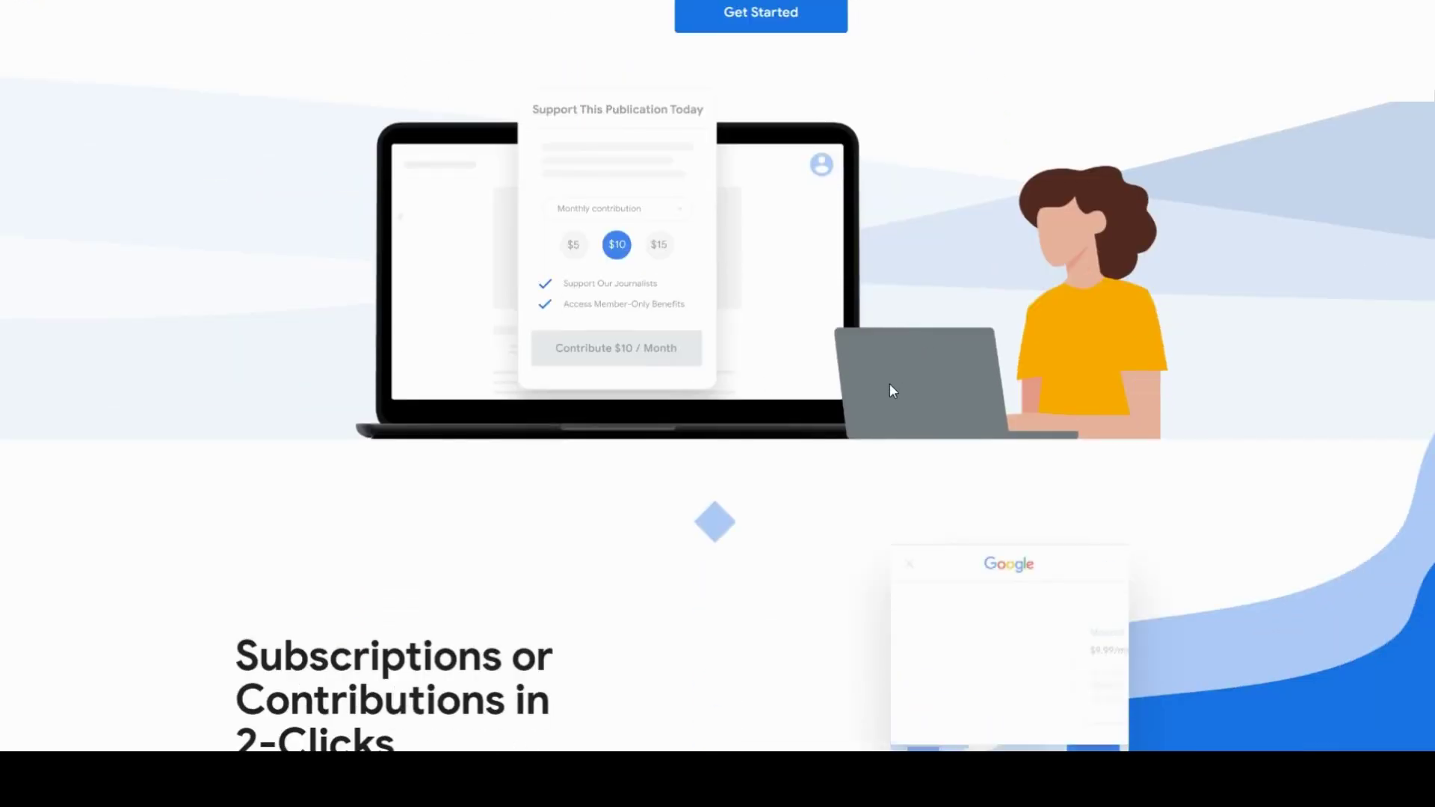
{"action": "scroll", "coordinate": [604, 293], "scroll_direction": "down", "scroll_amount": 1}
{"action": "scroll", "coordinate": [602, 293], "scroll_direction": "down", "scroll_amount": 4}
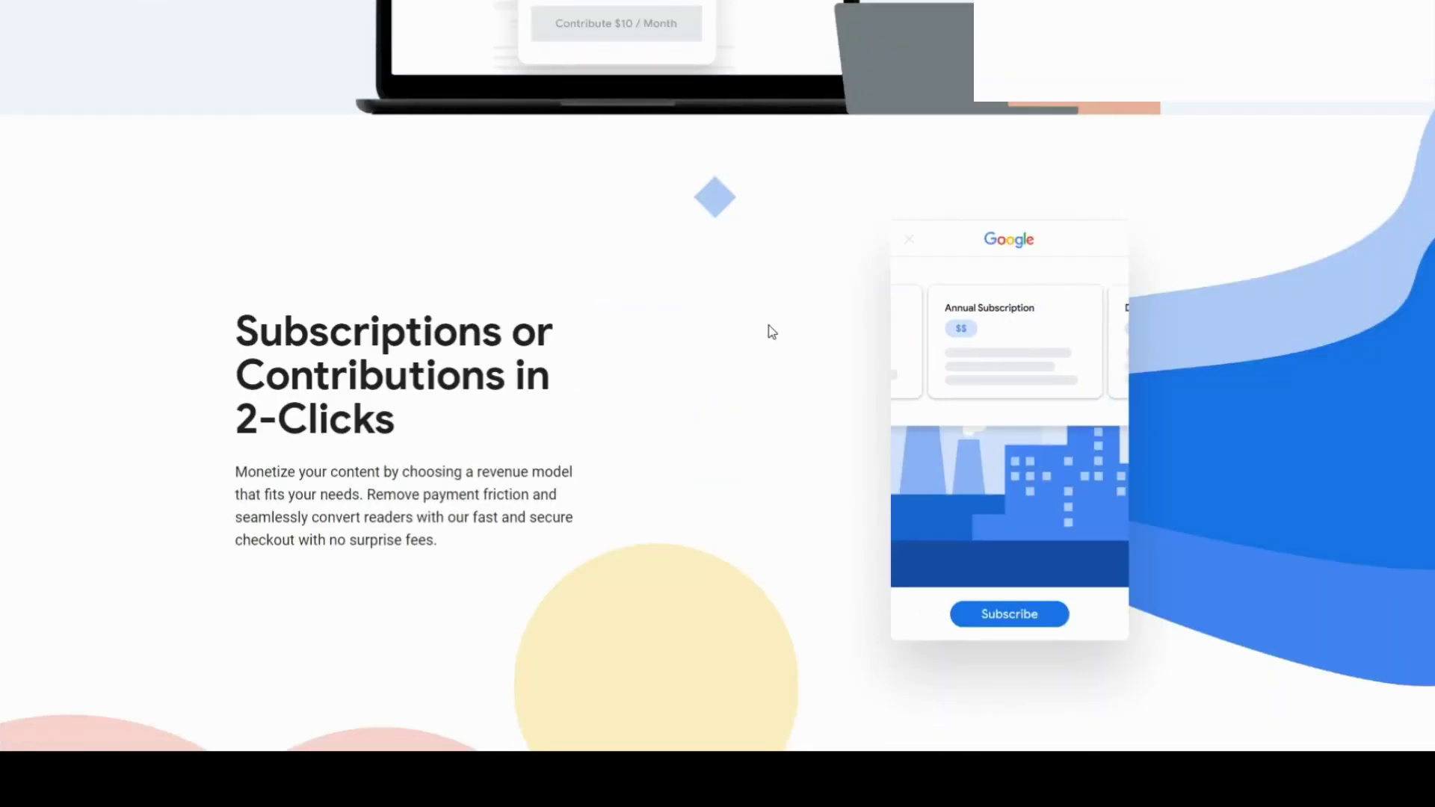
{"action": "scroll", "coordinate": [727, 441], "scroll_direction": "down", "scroll_amount": 7}
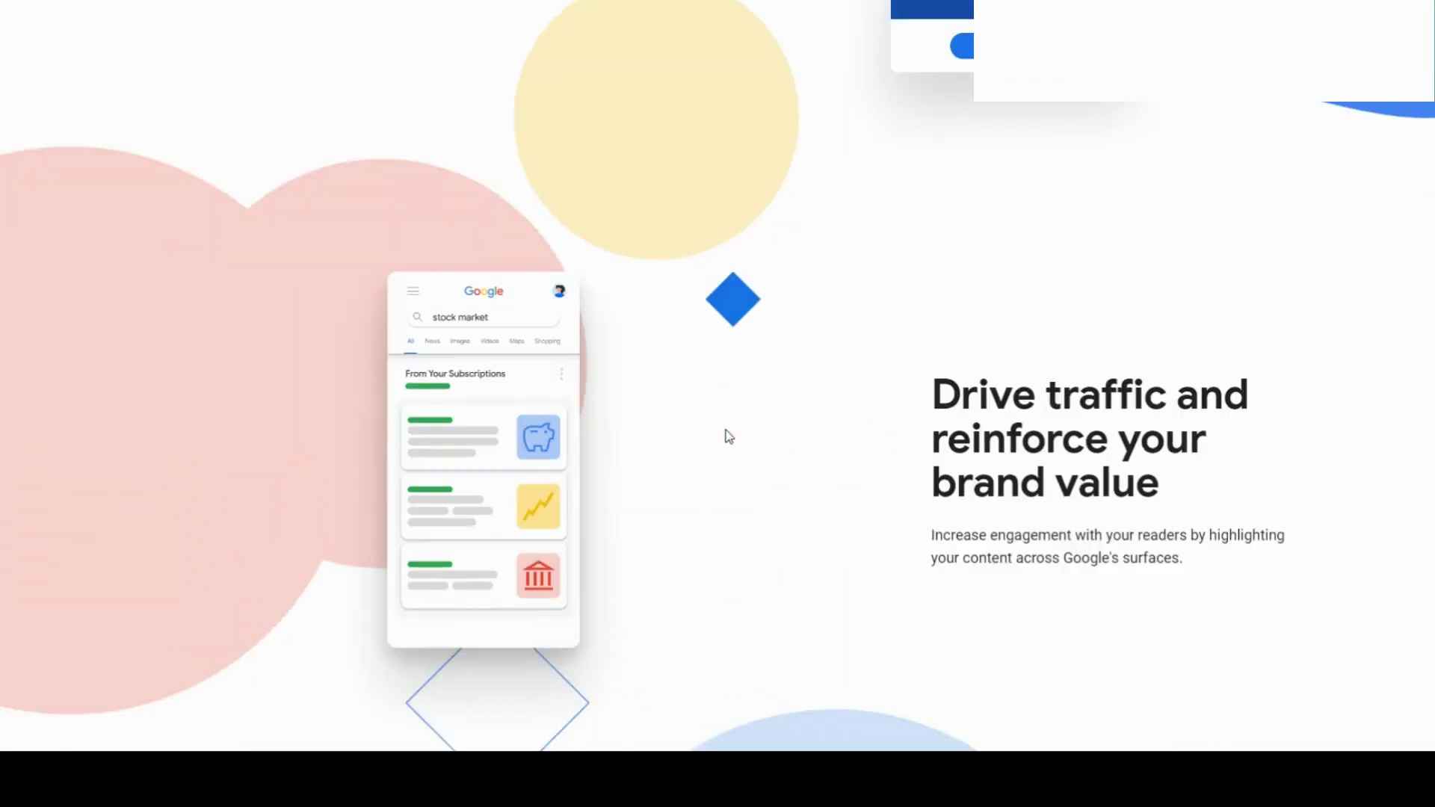
{"action": "scroll", "coordinate": [729, 437], "scroll_direction": "down", "scroll_amount": 9}
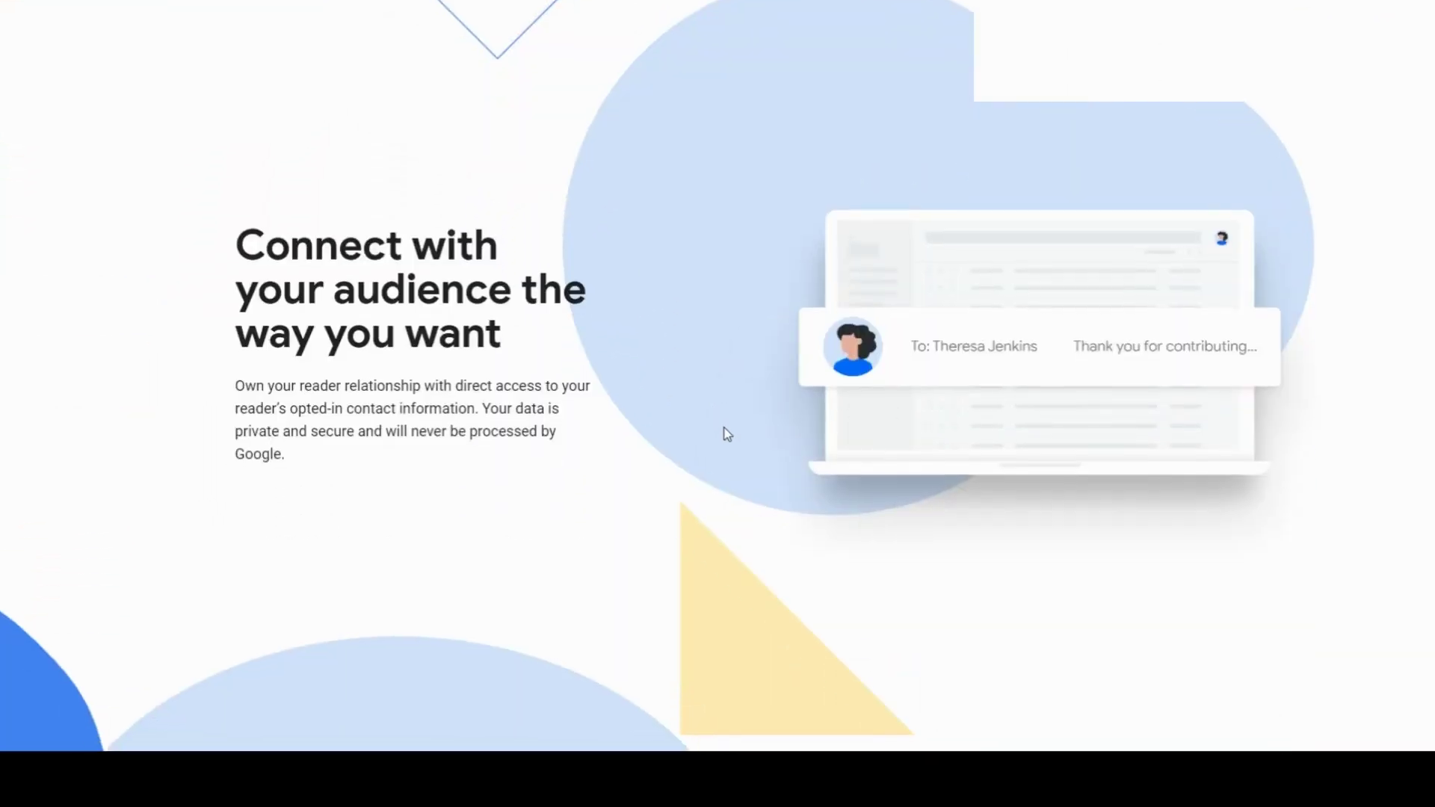
{"action": "scroll", "coordinate": [727, 429], "scroll_direction": "down", "scroll_amount": 4}
{"action": "scroll", "coordinate": [702, 34], "scroll_direction": "up", "scroll_amount": 10}
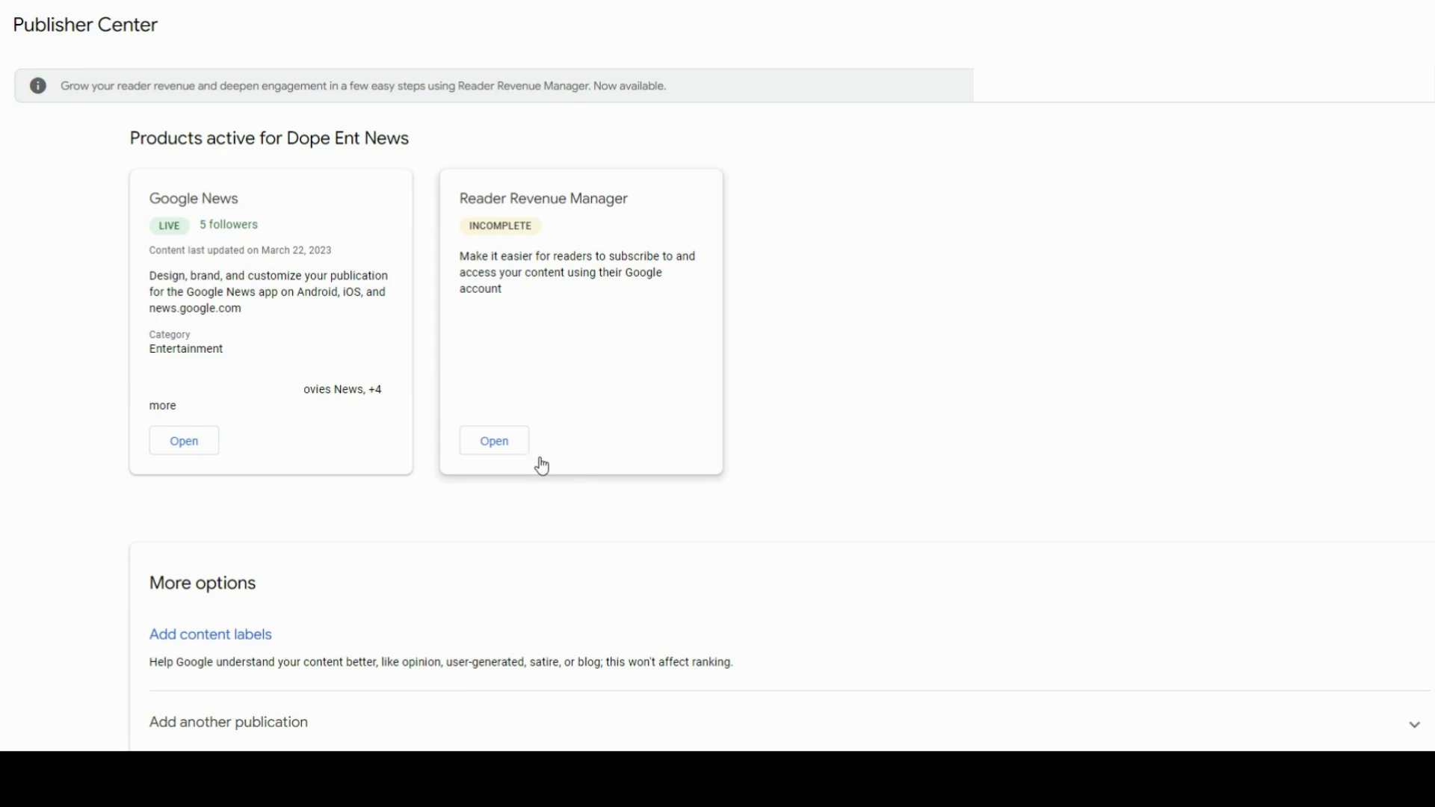
{"action": "left_click", "coordinate": [497, 443]}
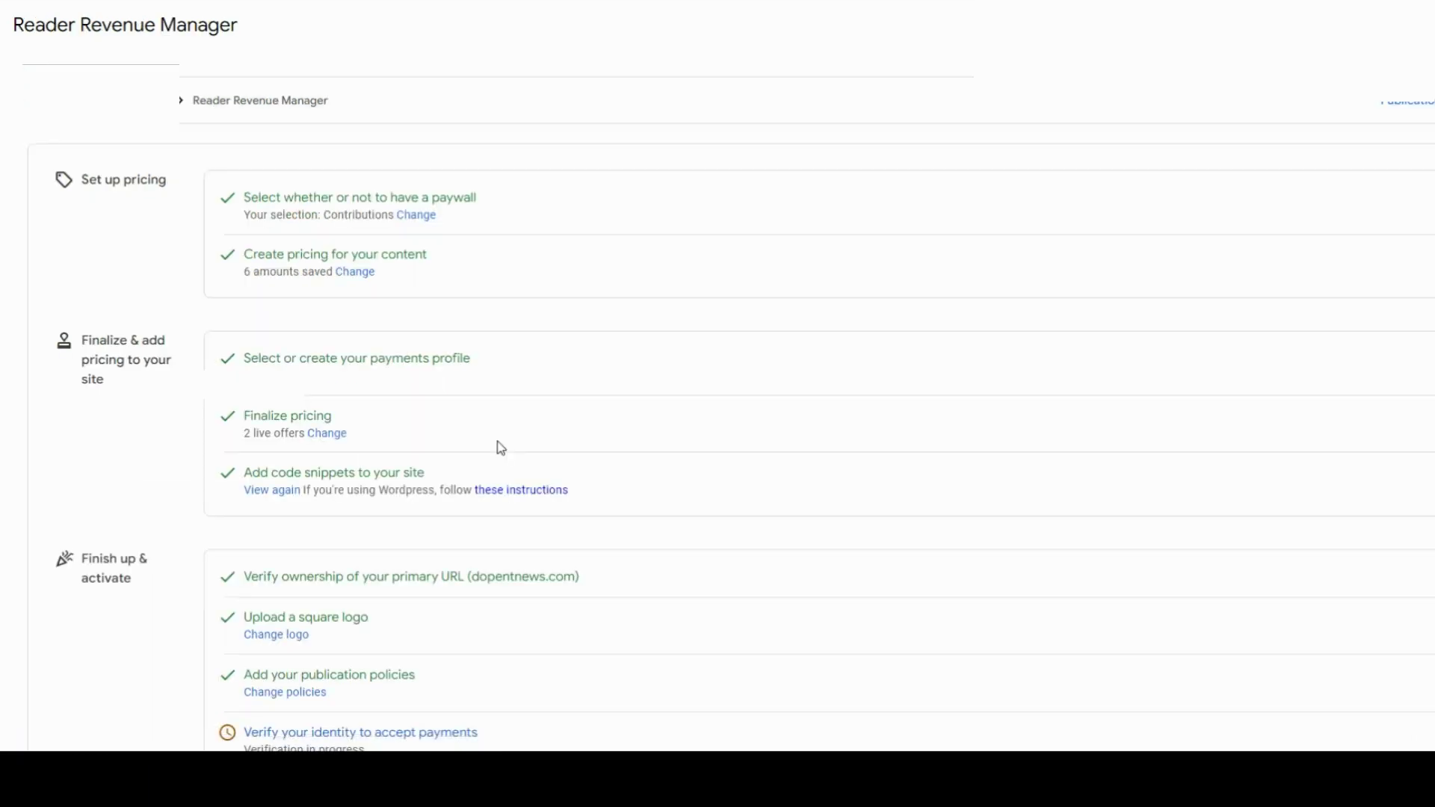
{"action": "scroll", "coordinate": [349, 344], "scroll_direction": "down", "scroll_amount": 3}
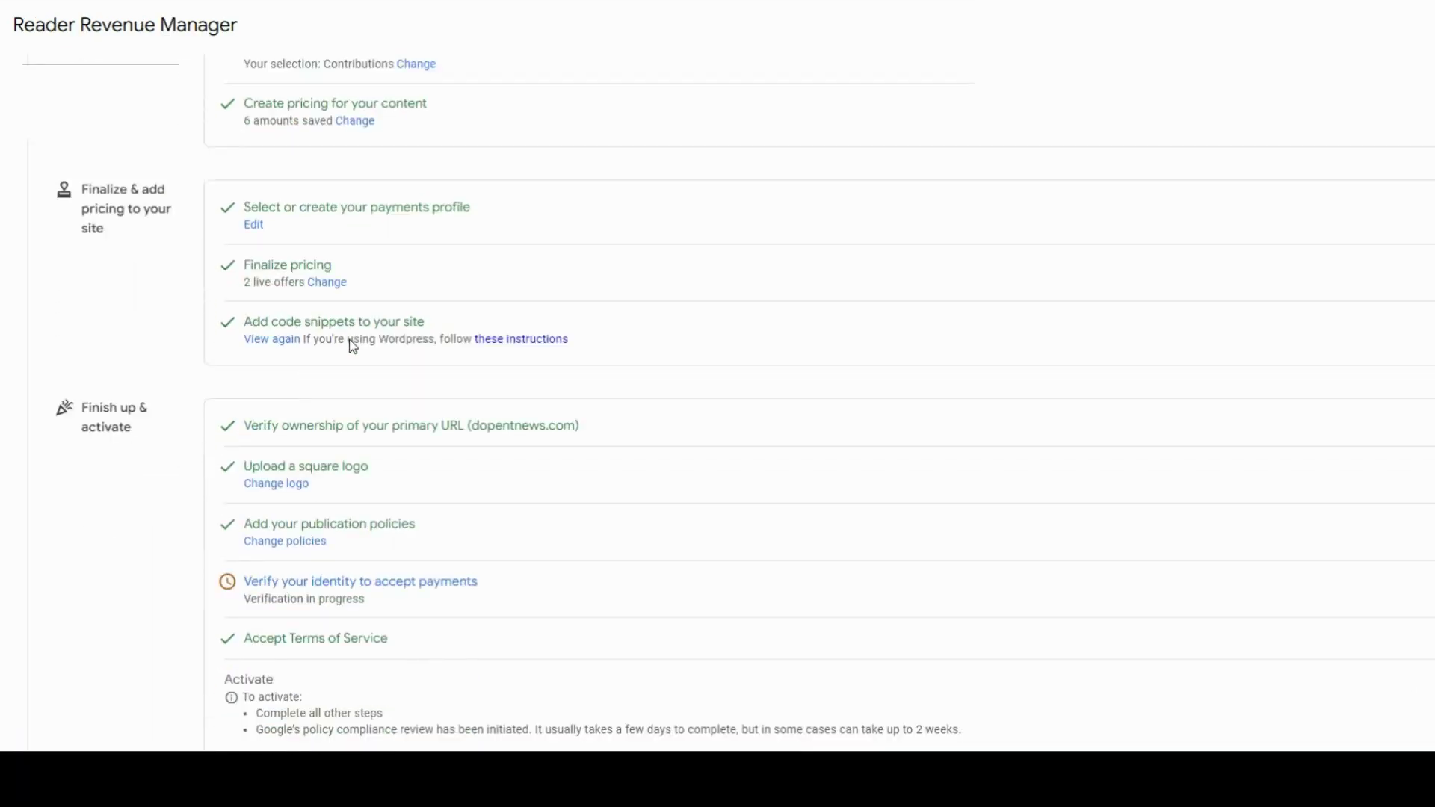
{"action": "scroll", "coordinate": [442, 516], "scroll_direction": "up", "scroll_amount": 3}
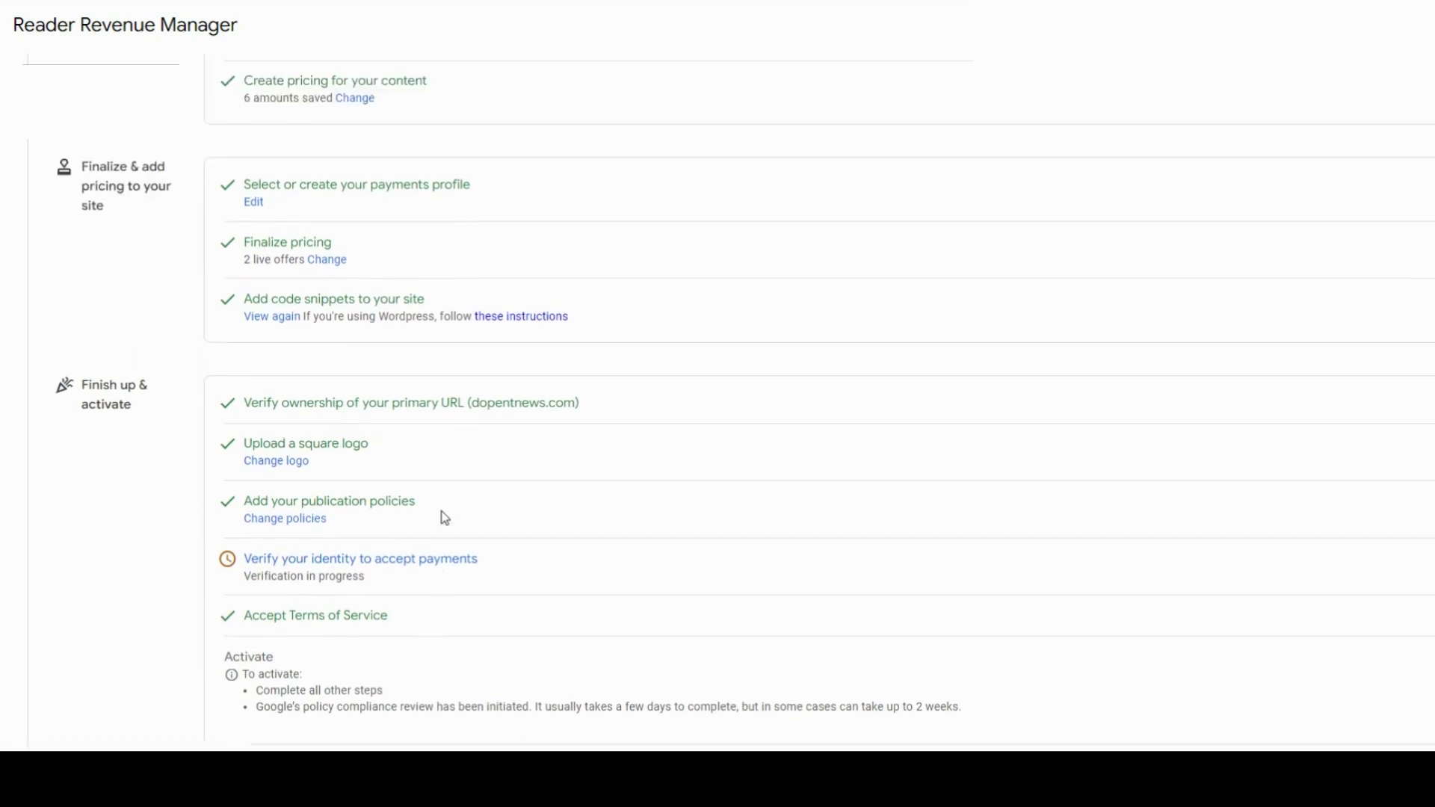
{"action": "scroll", "coordinate": [448, 447], "scroll_direction": "down", "scroll_amount": 2}
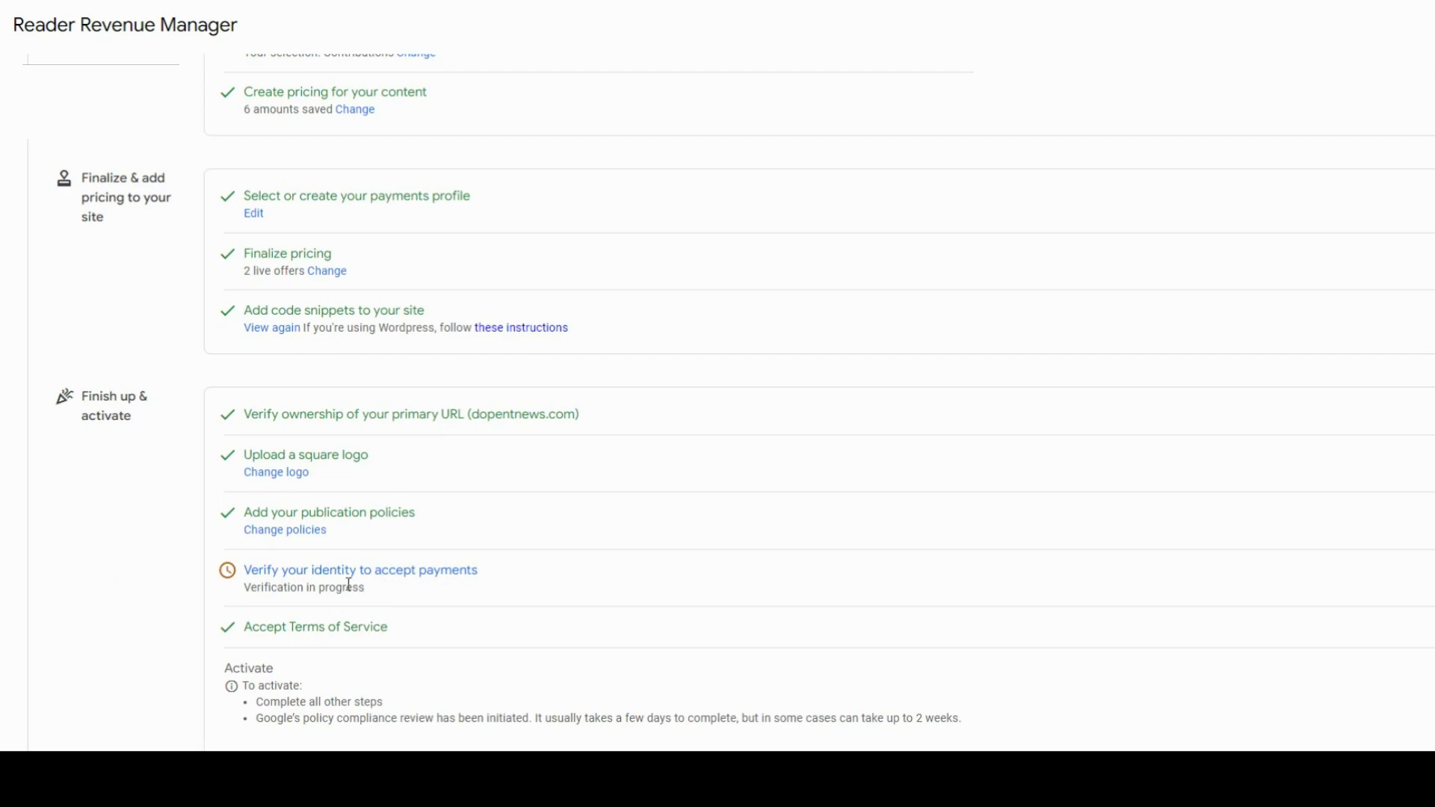
{"action": "scroll", "coordinate": [673, 362], "scroll_direction": "up", "scroll_amount": 2}
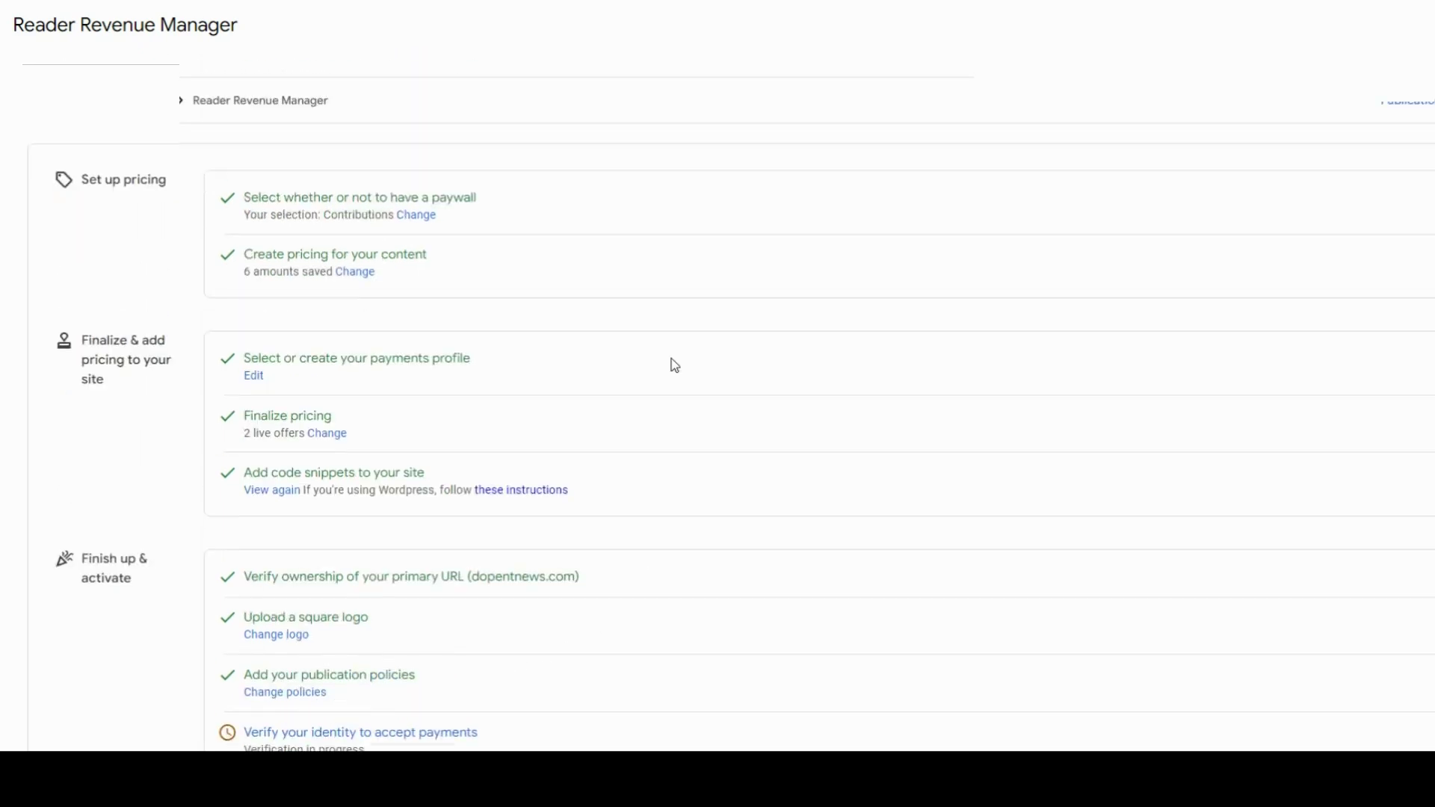
{"action": "scroll", "coordinate": [273, 251], "scroll_direction": "down", "scroll_amount": 1}
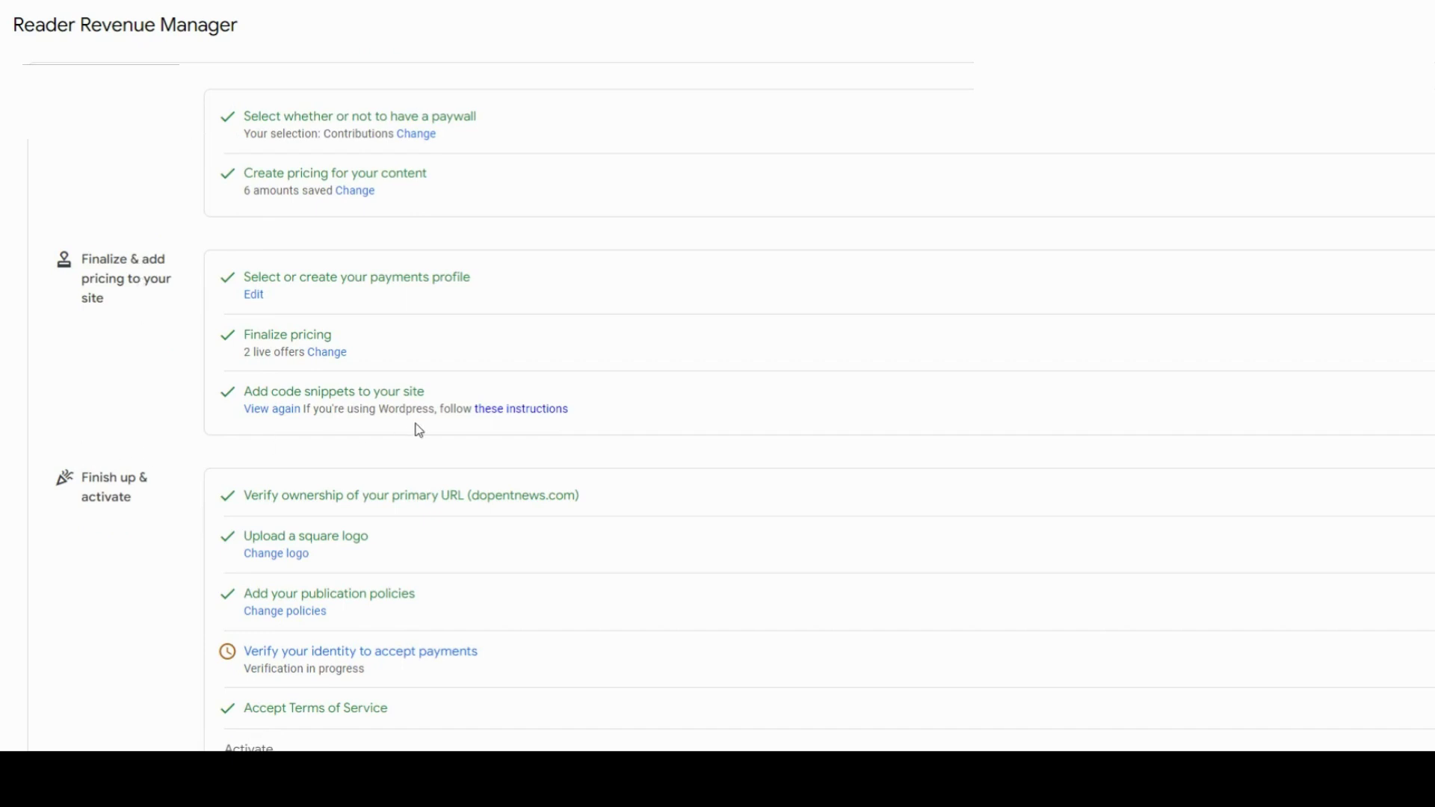
{"action": "scroll", "coordinate": [419, 427], "scroll_direction": "up", "scroll_amount": 1}
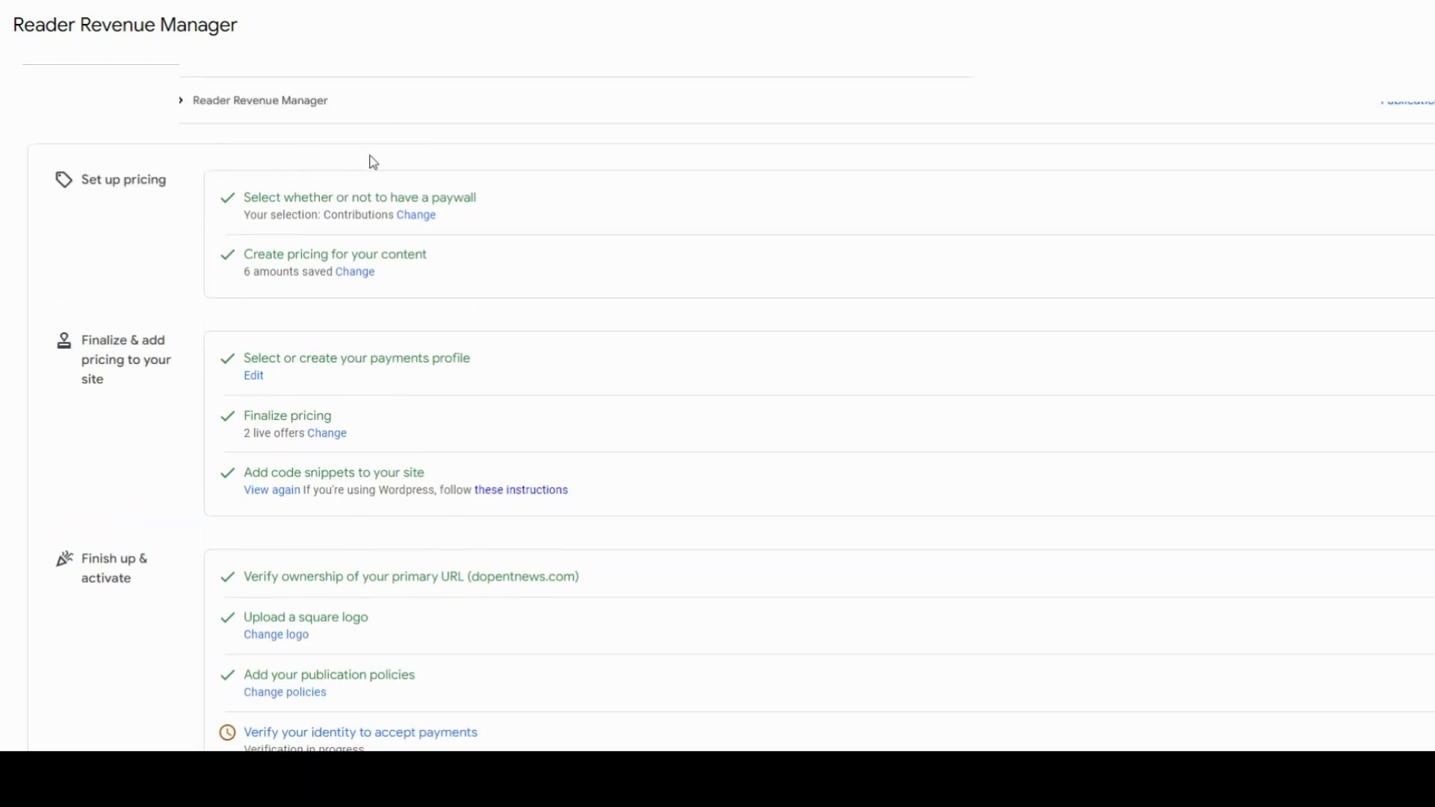
{"action": "left_click", "coordinate": [420, 223]}
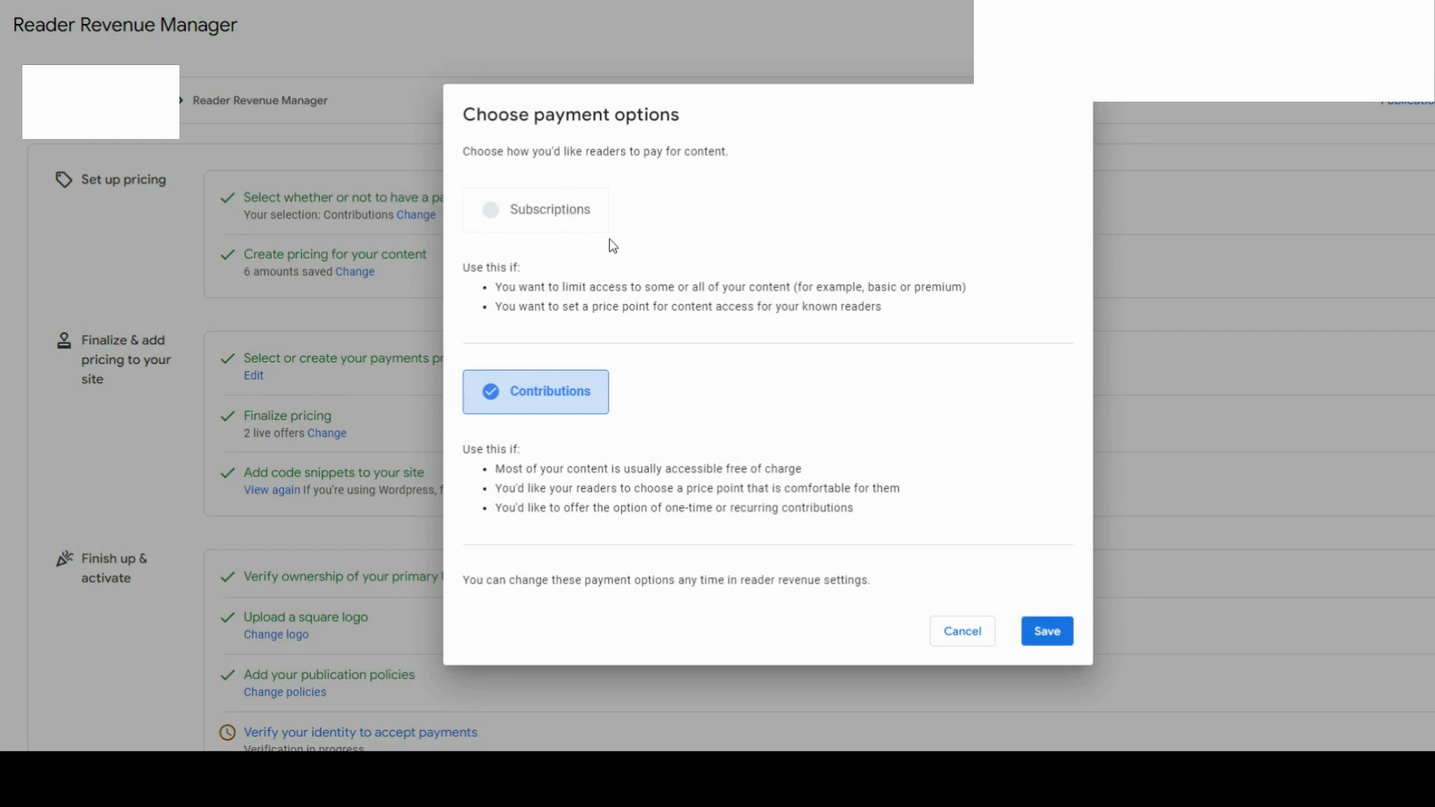
{"action": "left_click", "coordinate": [564, 224]}
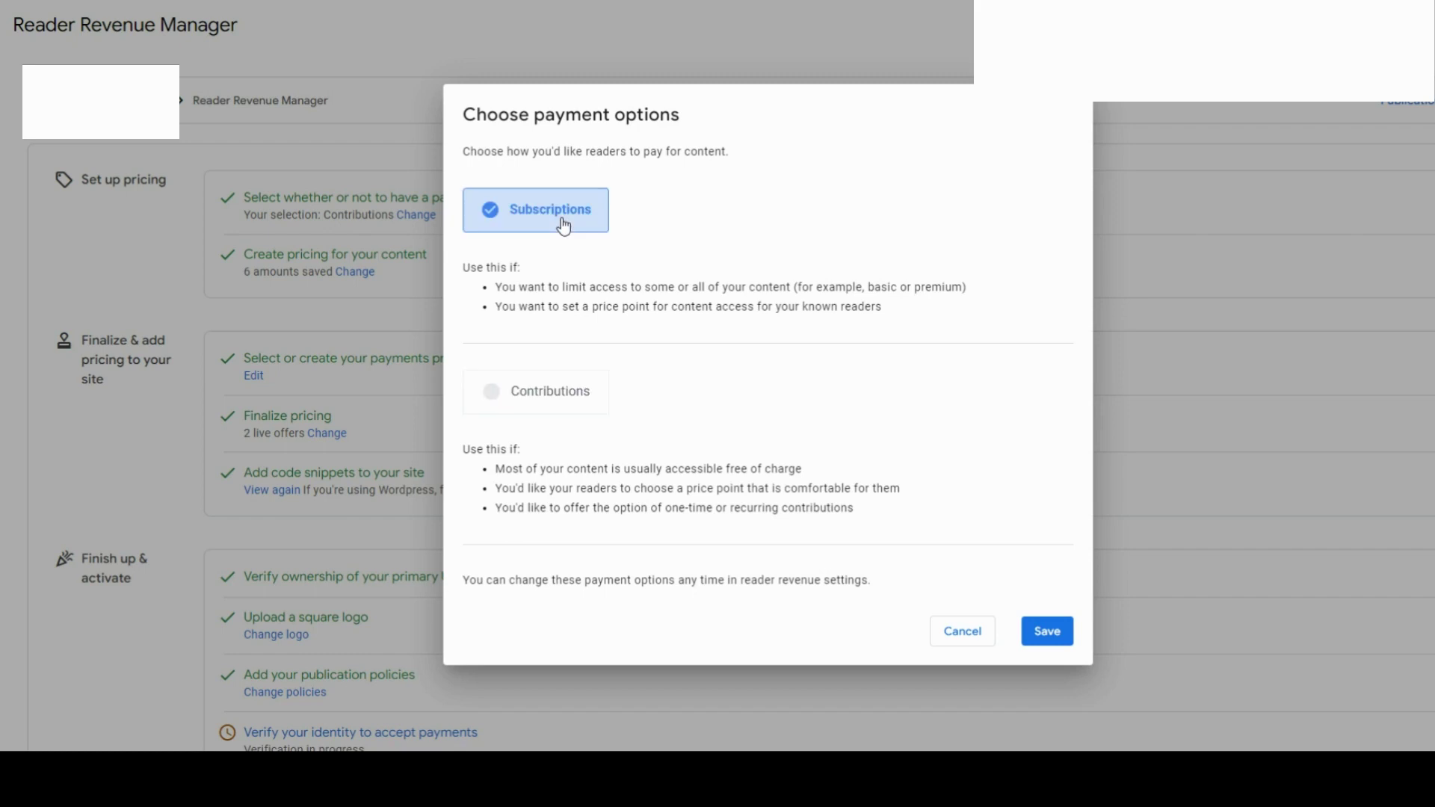
{"action": "left_click", "coordinate": [553, 393]}
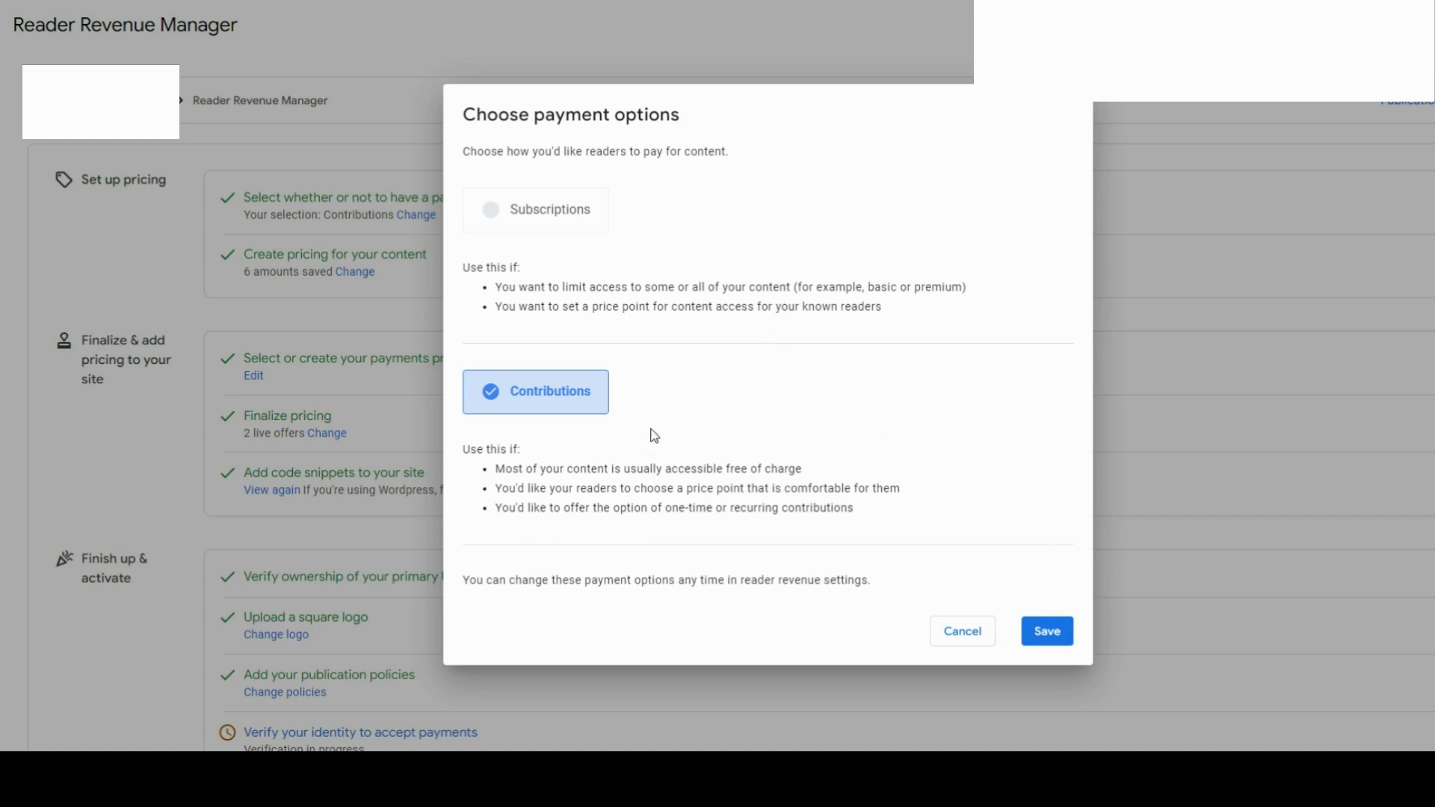
{"action": "left_click", "coordinate": [1055, 637]}
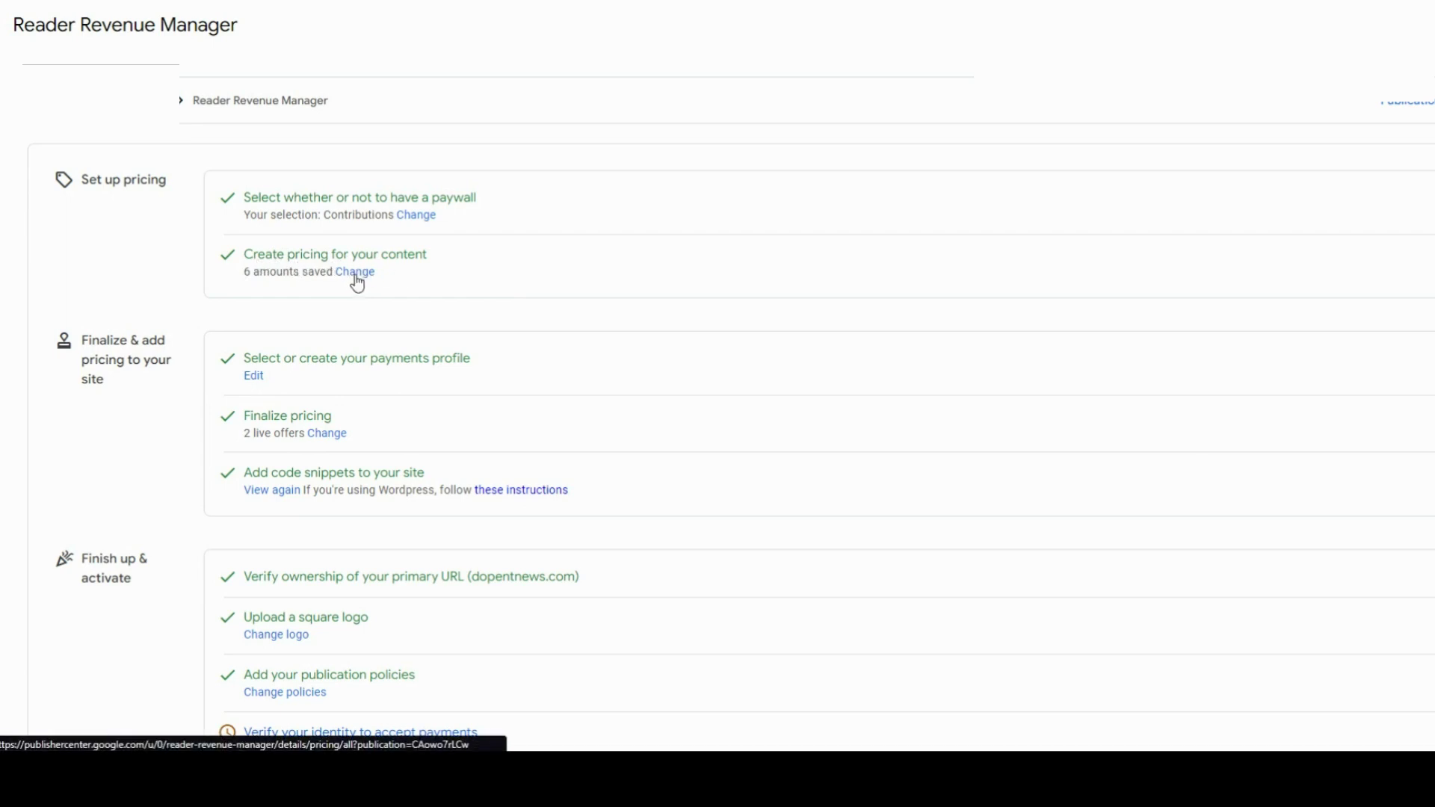
{"action": "left_click", "coordinate": [355, 273]}
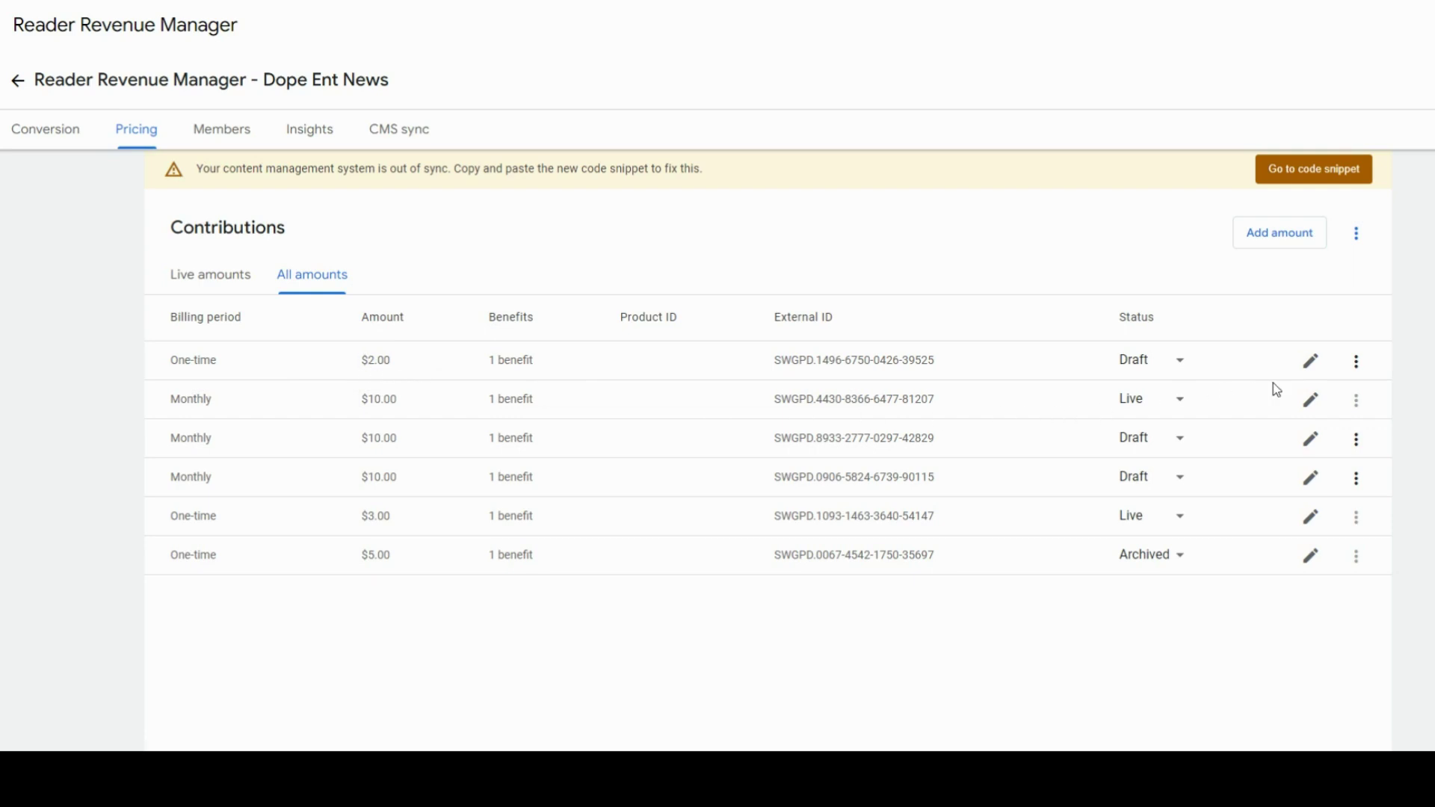
Inspect the $2.00 one-time contribution amount, back out unchanged, and view the empty Members page.
{"action": "left_click", "coordinate": [1327, 370]}
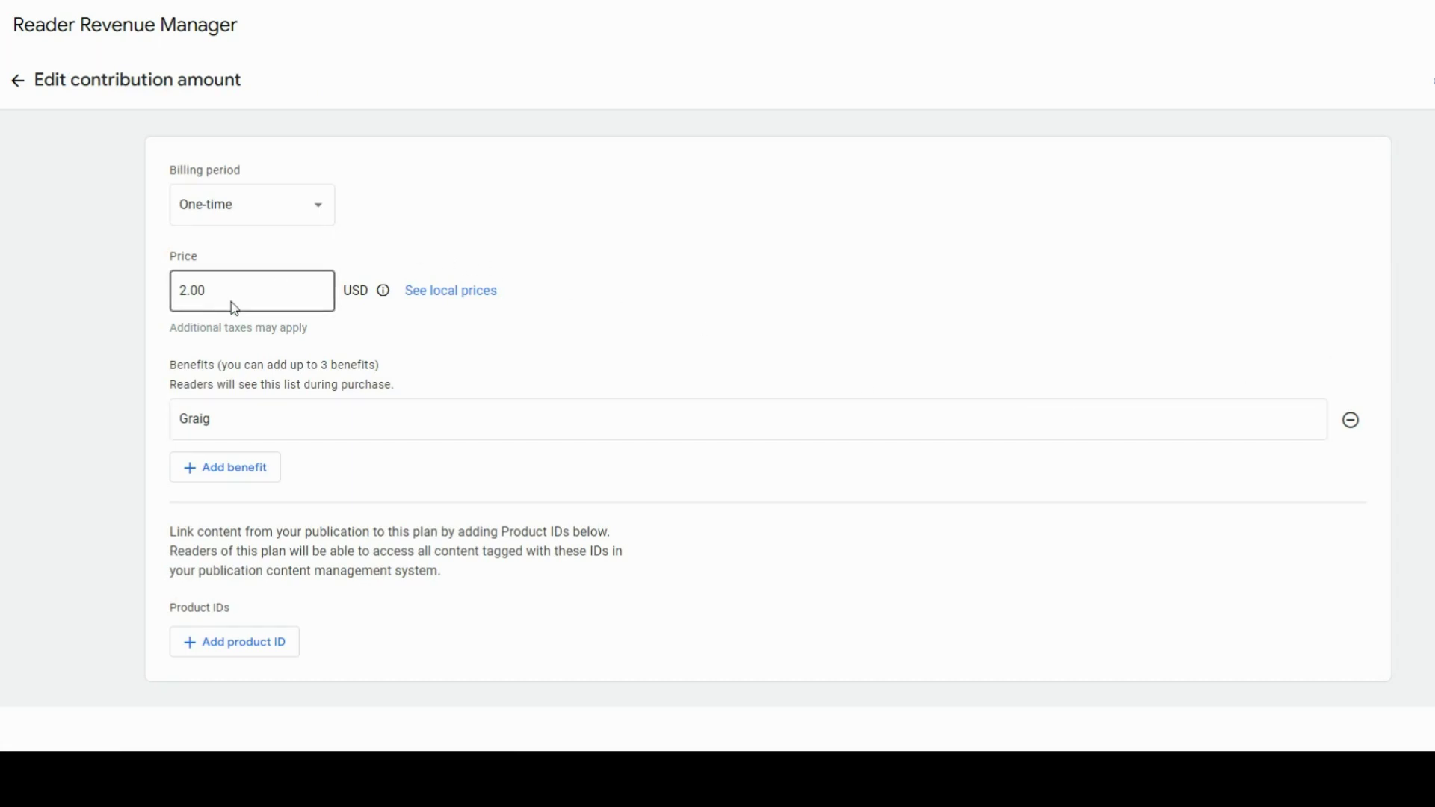
{"action": "left_click", "coordinate": [18, 83]}
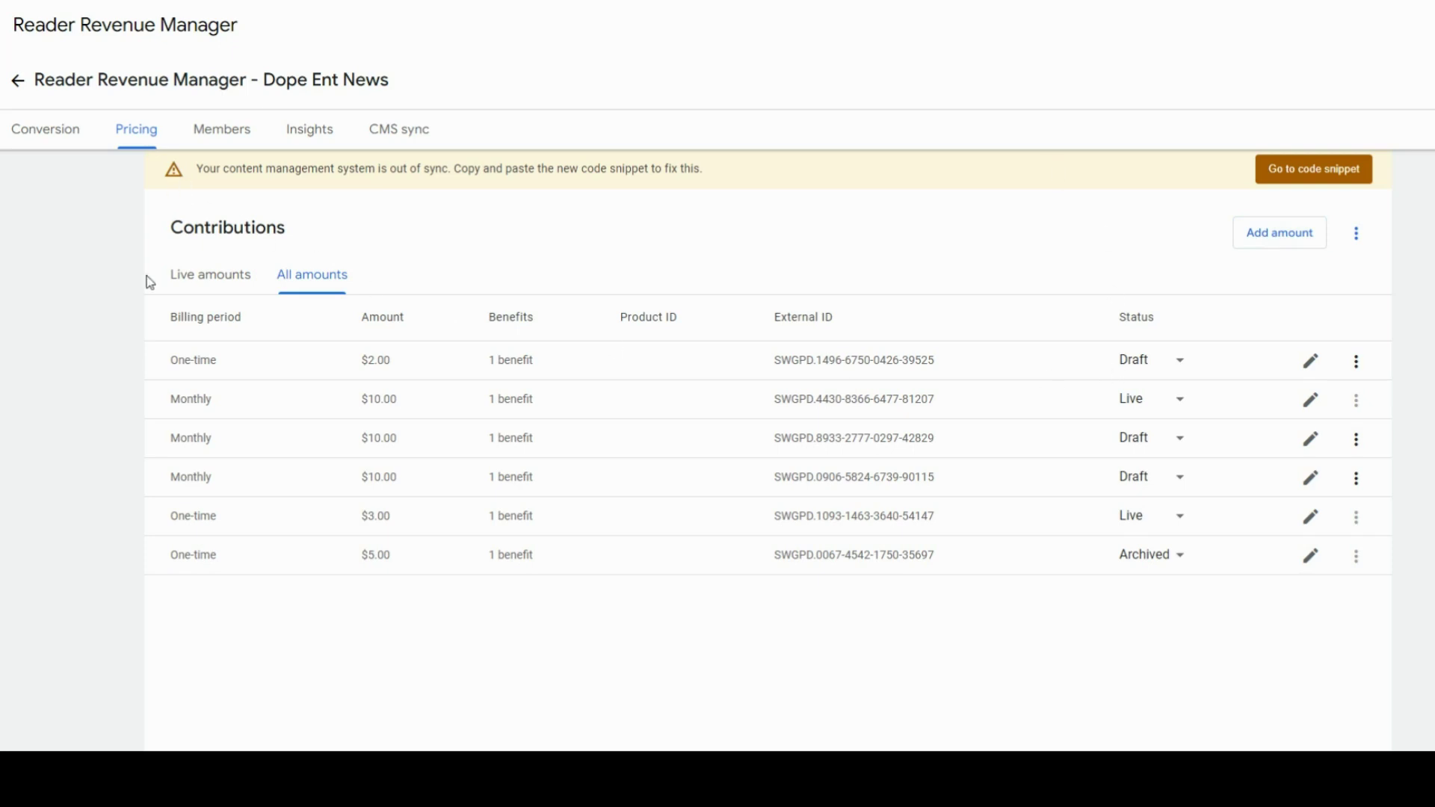
{"action": "left_click", "coordinate": [224, 134]}
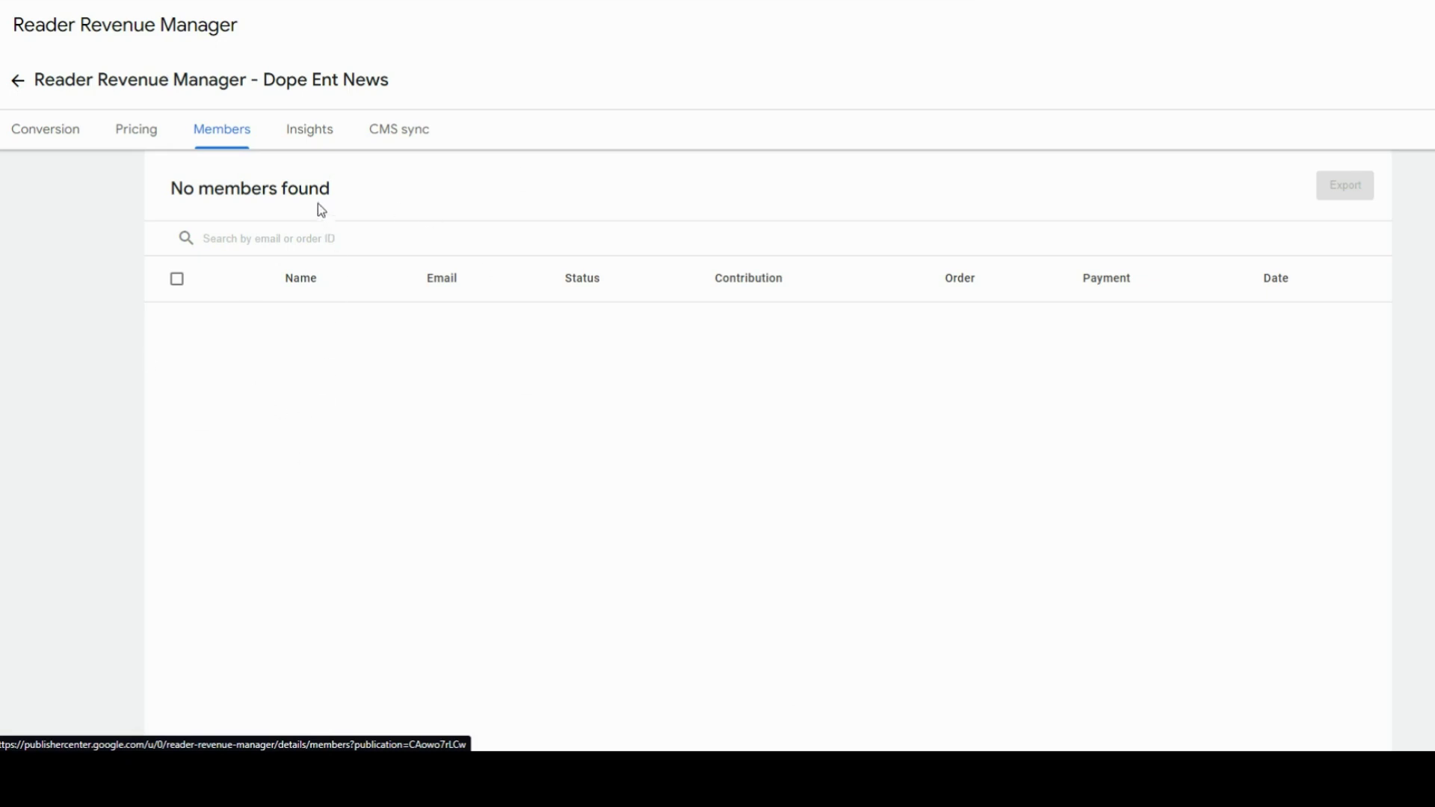
Review the reader revenue insights and the CMS sync code snippets.
{"action": "left_click", "coordinate": [314, 136]}
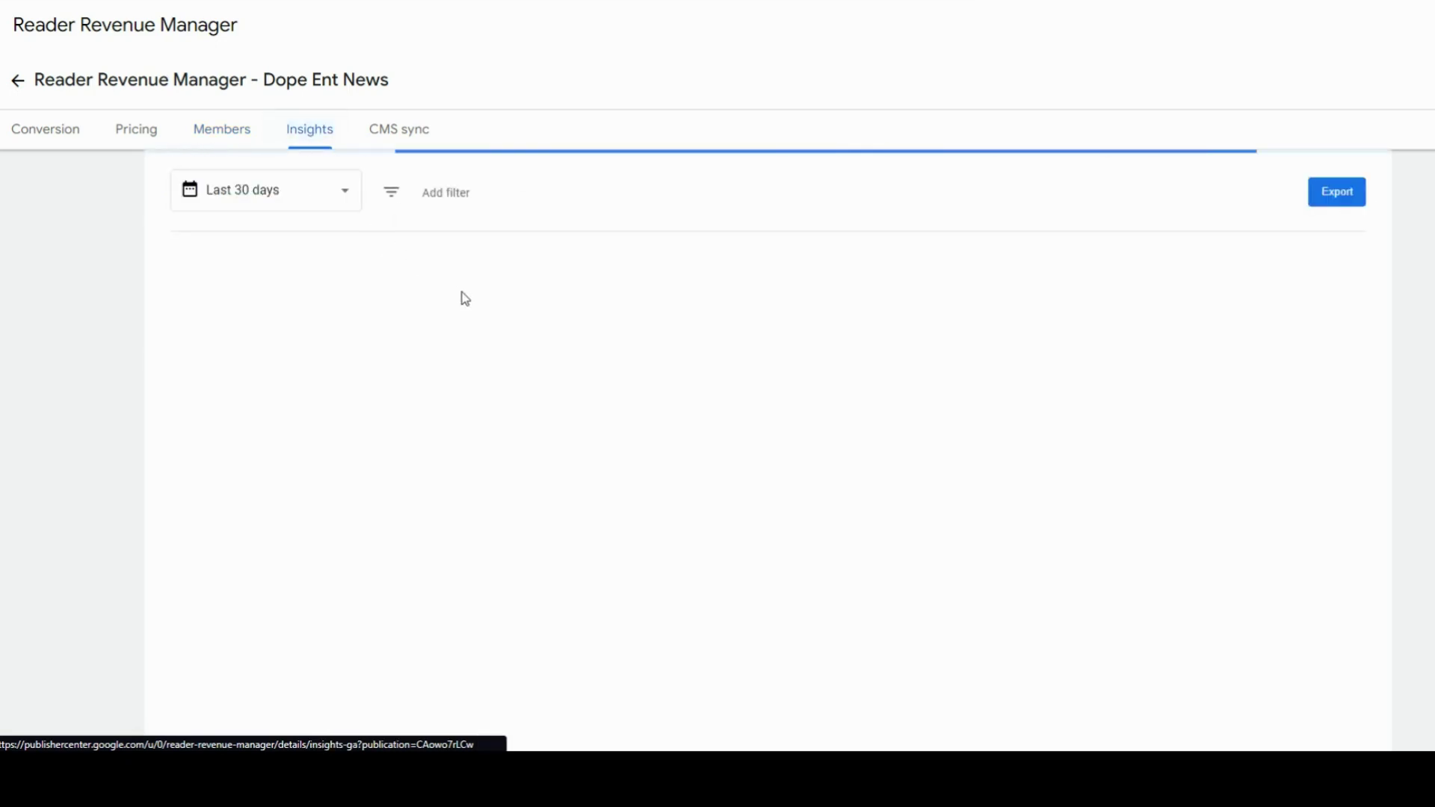
{"action": "scroll", "coordinate": [799, 476], "scroll_direction": "down", "scroll_amount": 1}
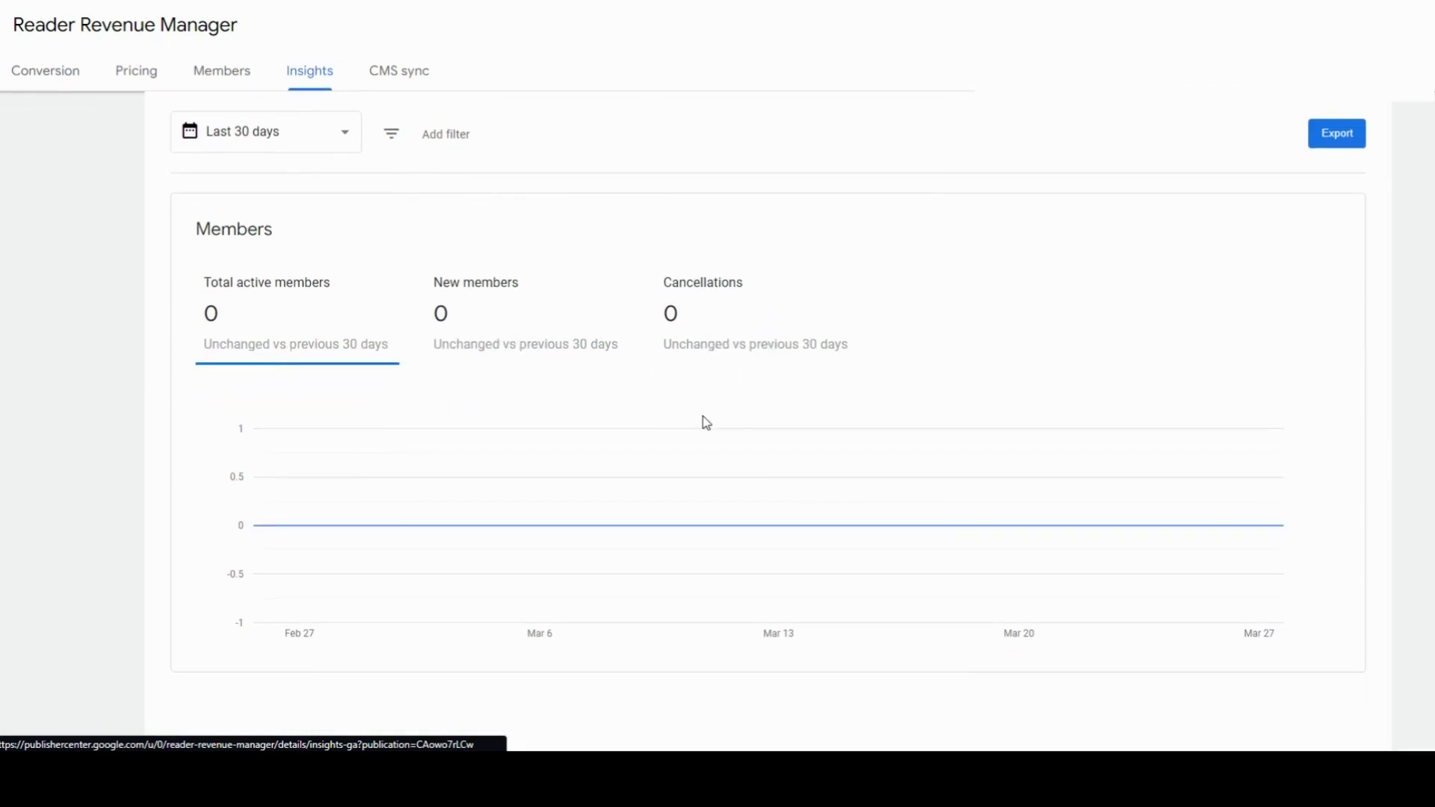
{"action": "scroll", "coordinate": [707, 423], "scroll_direction": "up", "scroll_amount": 1}
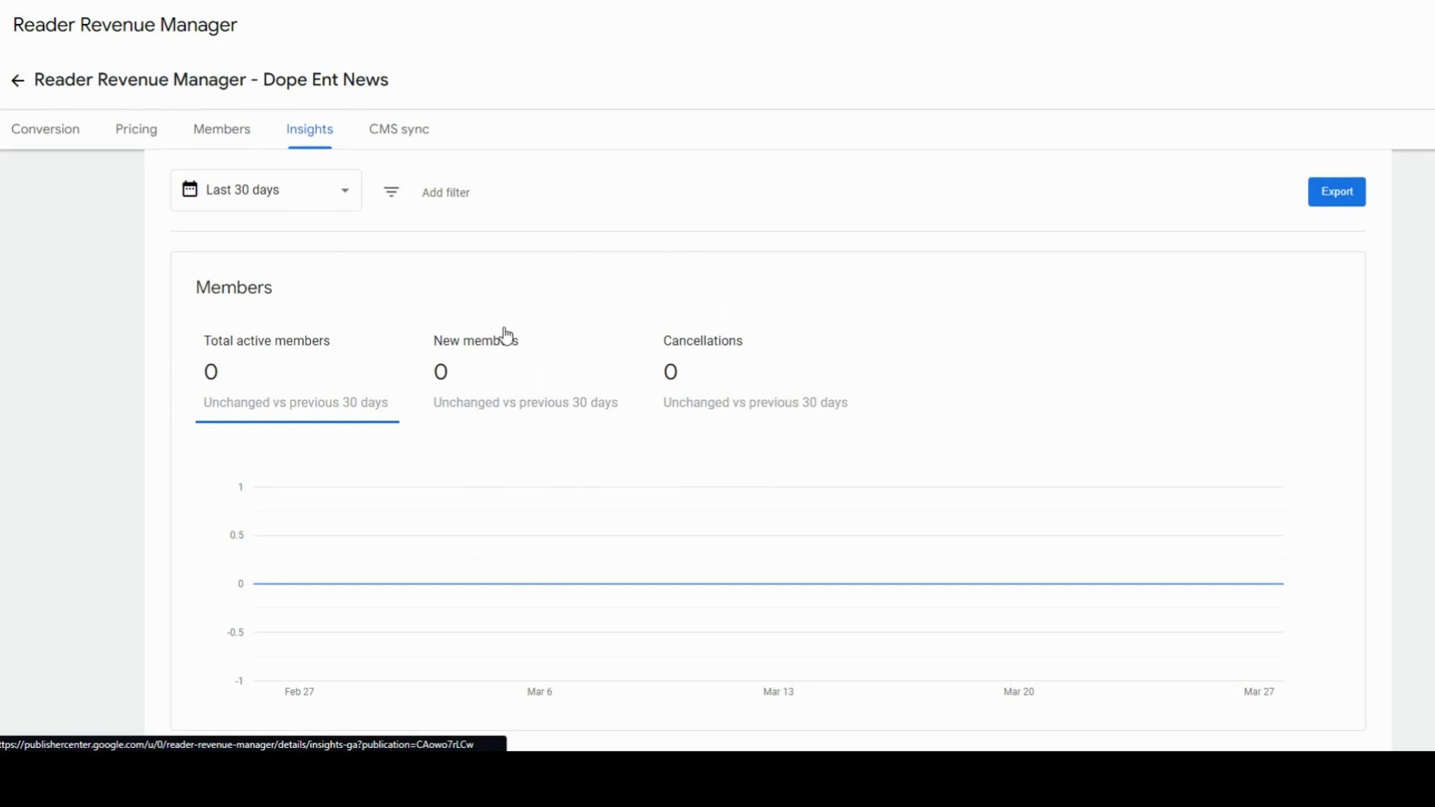
{"action": "left_click", "coordinate": [416, 129]}
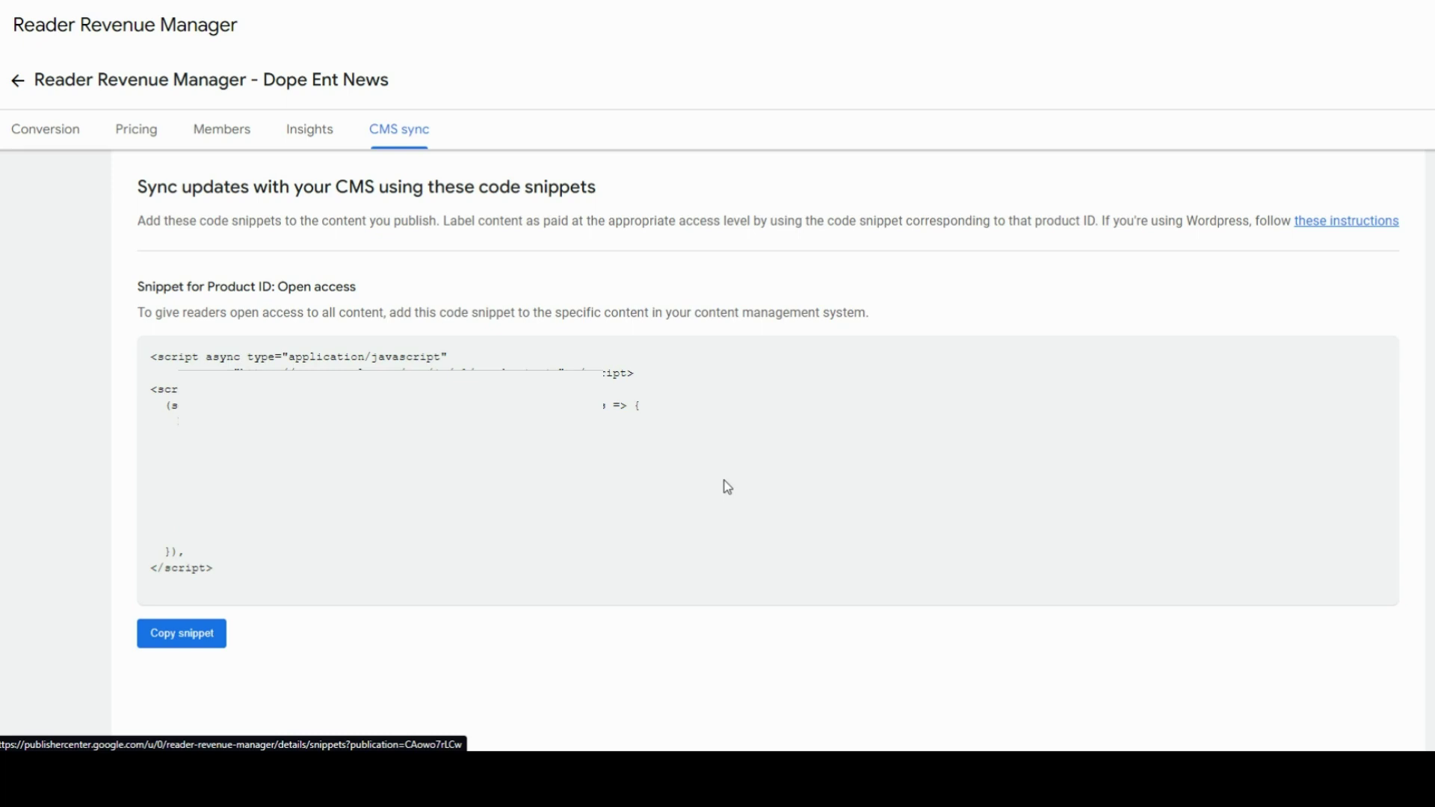
Look over the Contribution request conversion settings, then return to the setup checklist.
{"action": "left_click", "coordinate": [69, 146]}
{"action": "left_click", "coordinate": [637, 487]}
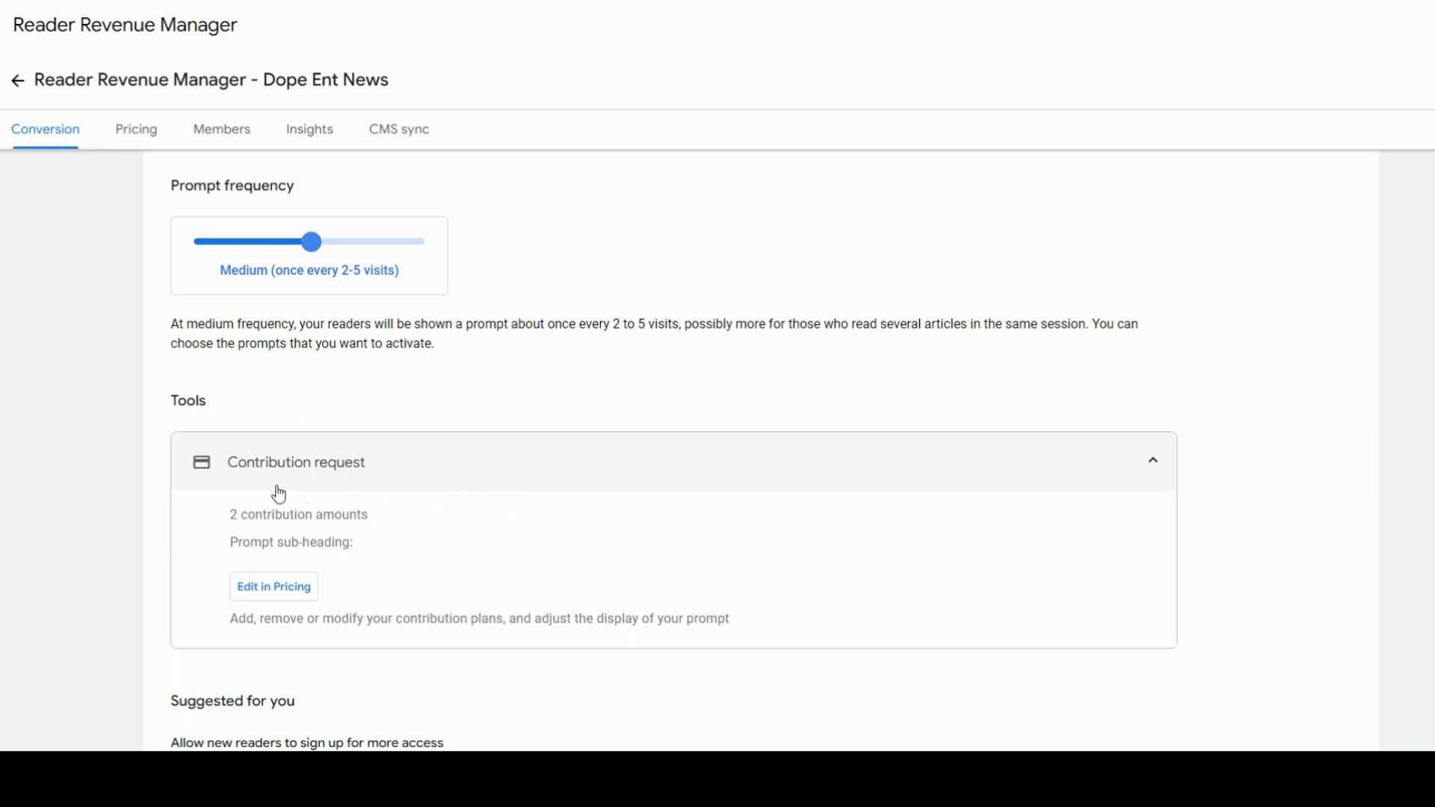
{"action": "left_click", "coordinate": [520, 469]}
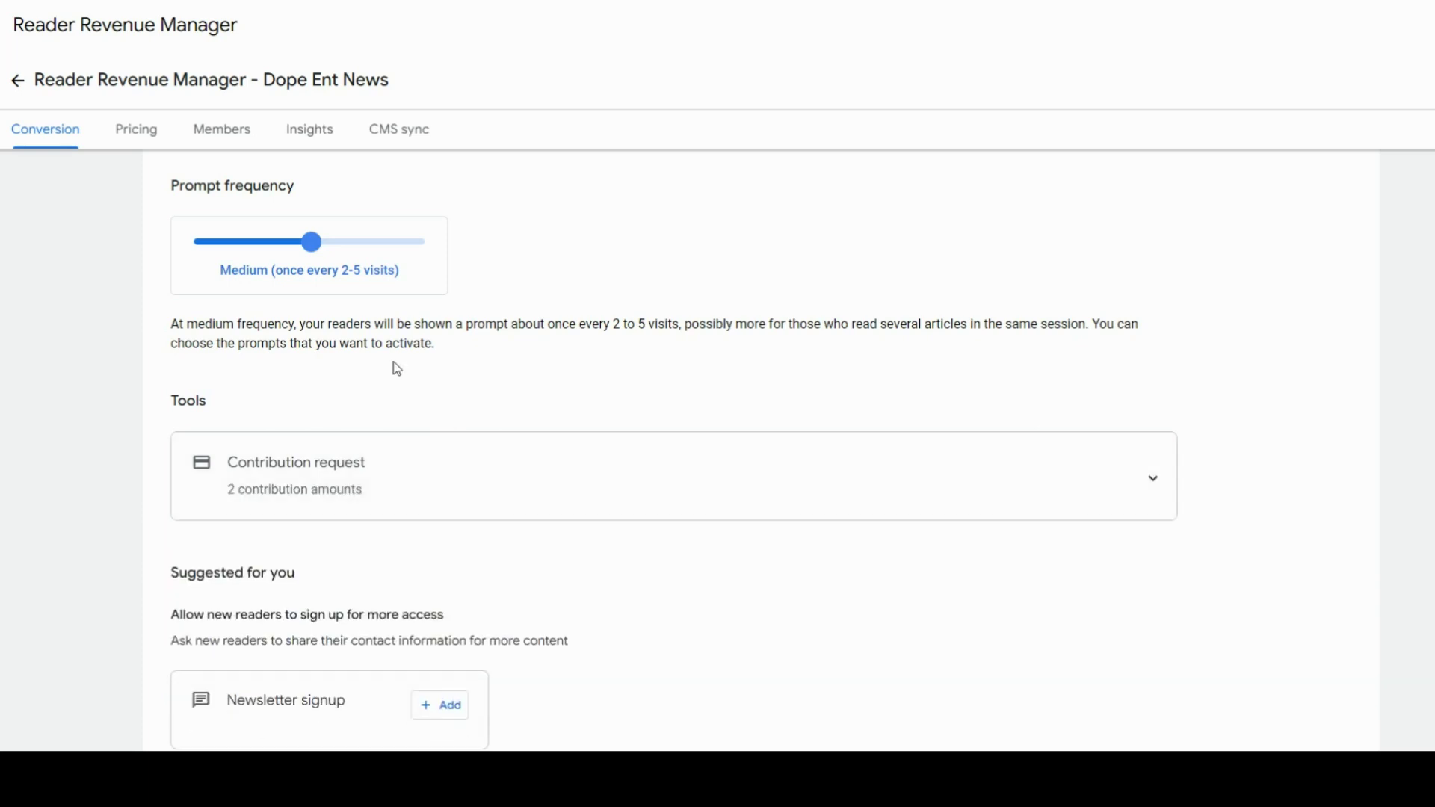
{"action": "left_click", "coordinate": [16, 80]}
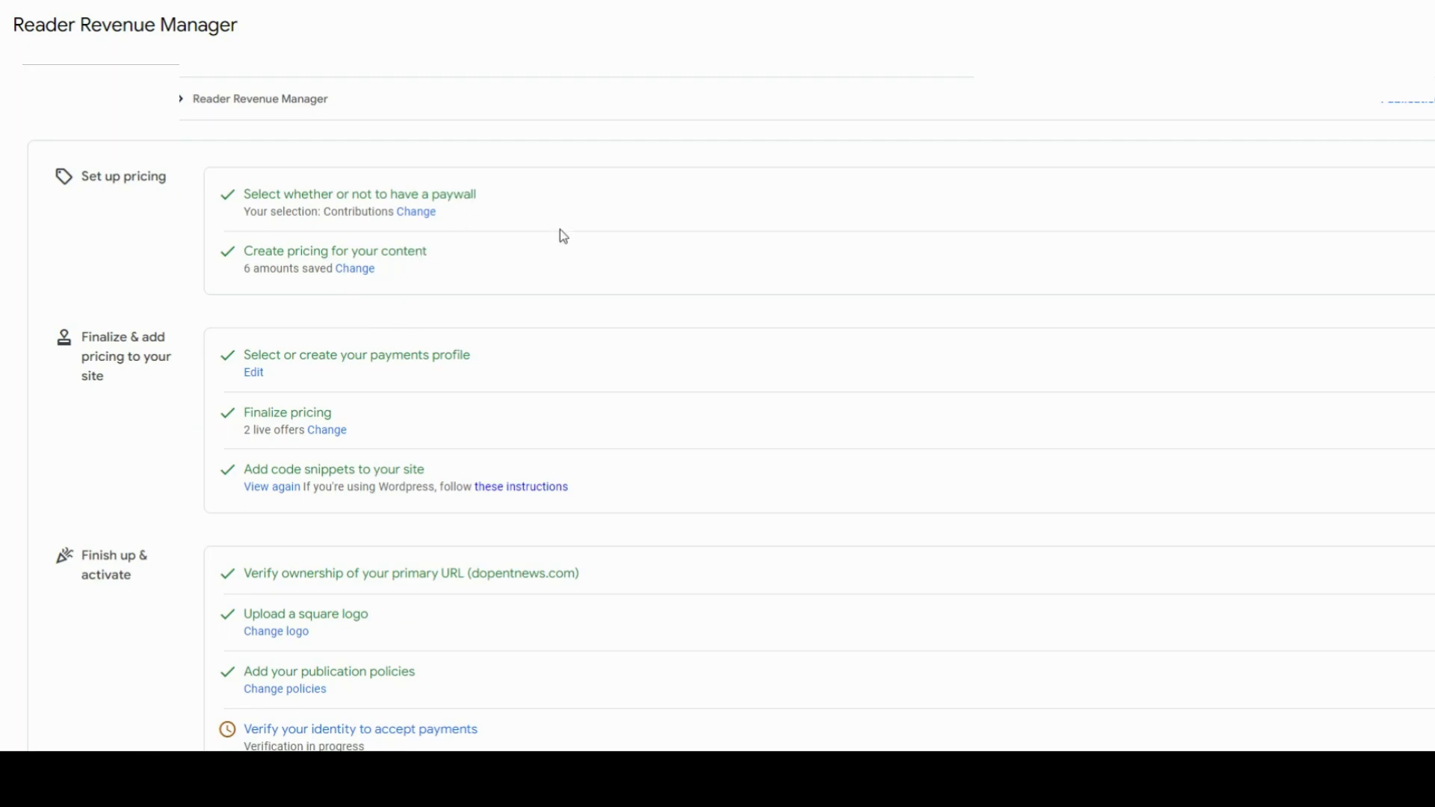
Scroll through the Subscribe with Google earnings ($0.00), transactions and payout cards.
{"action": "scroll", "coordinate": [539, 323], "scroll_direction": "down", "scroll_amount": 1}
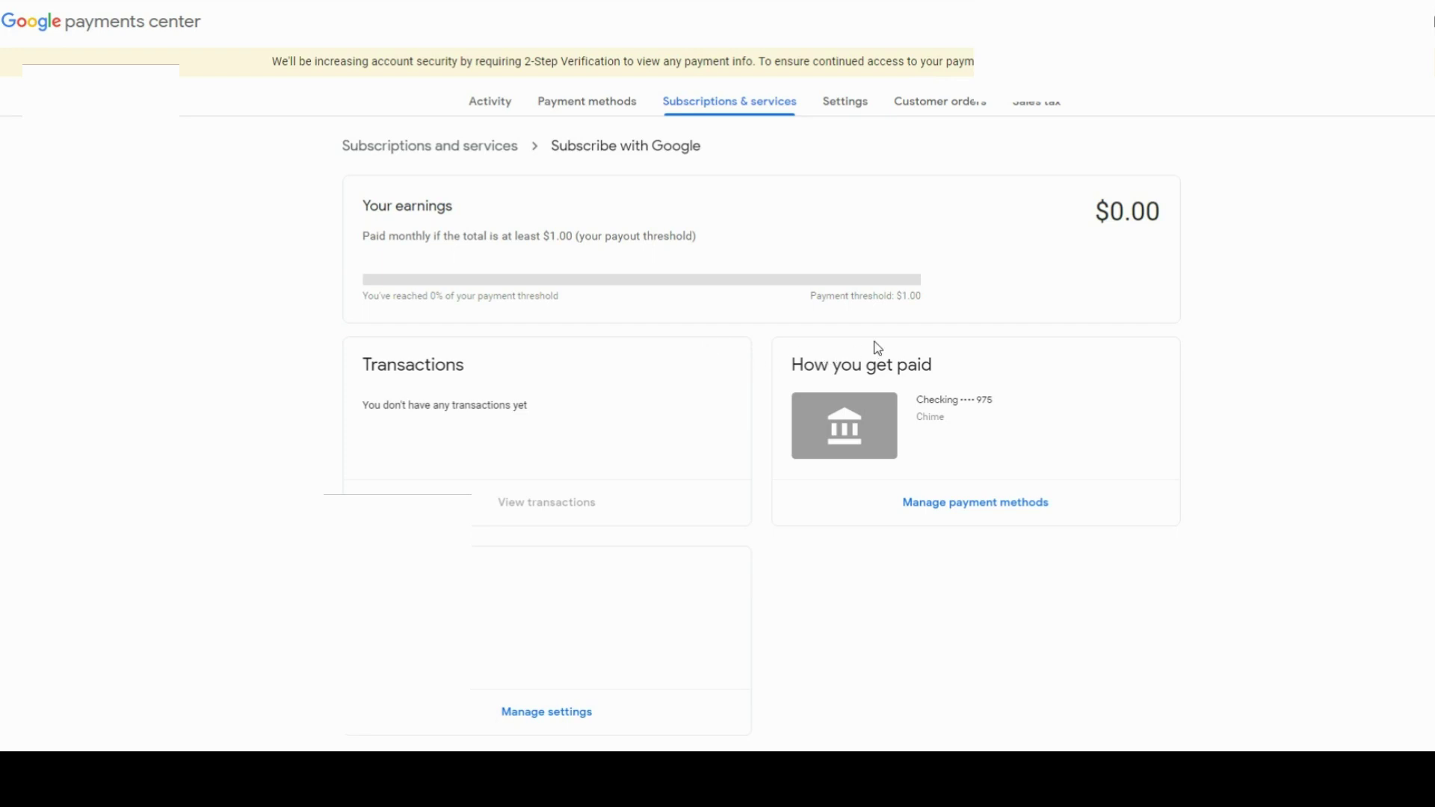
{"action": "scroll", "coordinate": [881, 341], "scroll_direction": "down", "scroll_amount": 1}
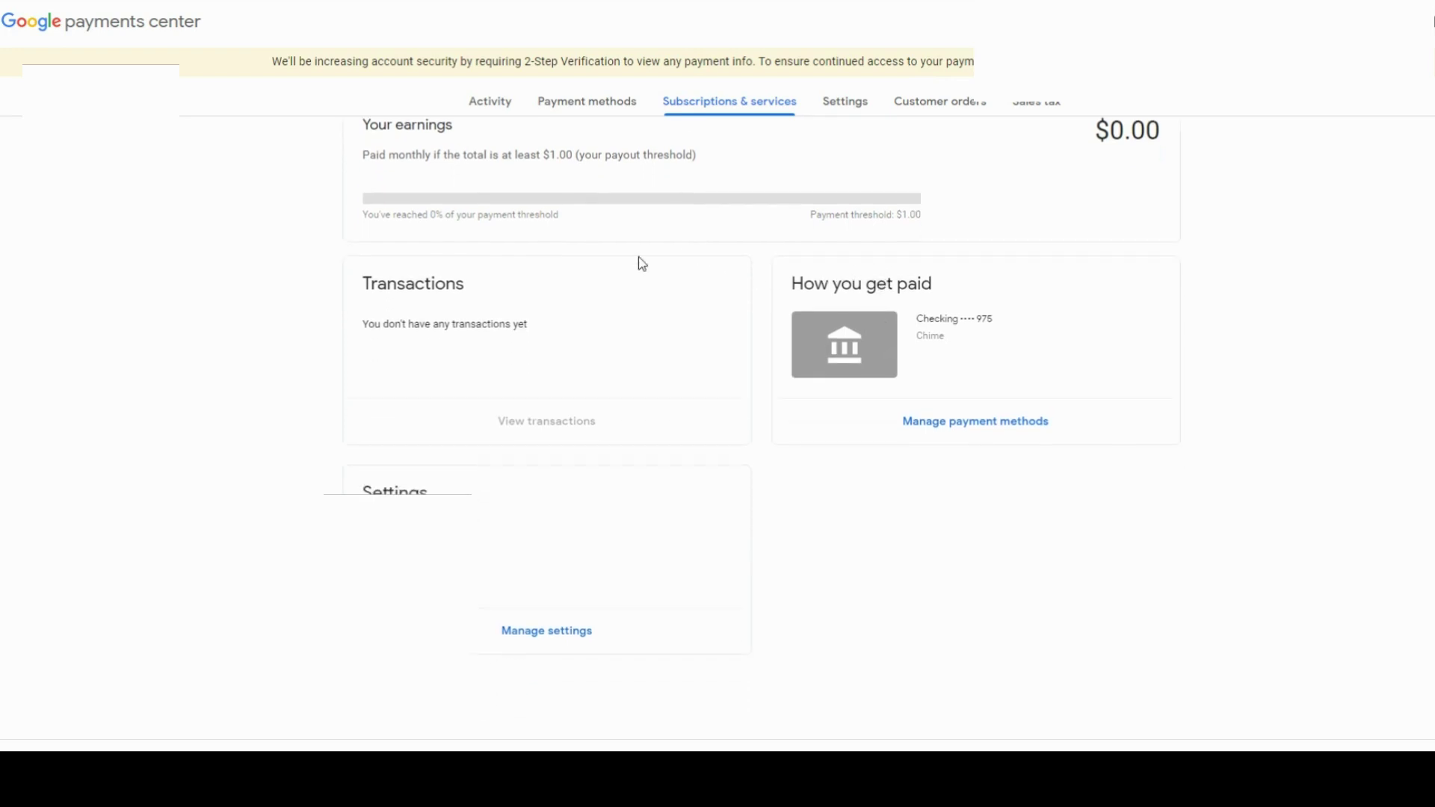
{"action": "scroll", "coordinate": [643, 223], "scroll_direction": "up", "scroll_amount": 1}
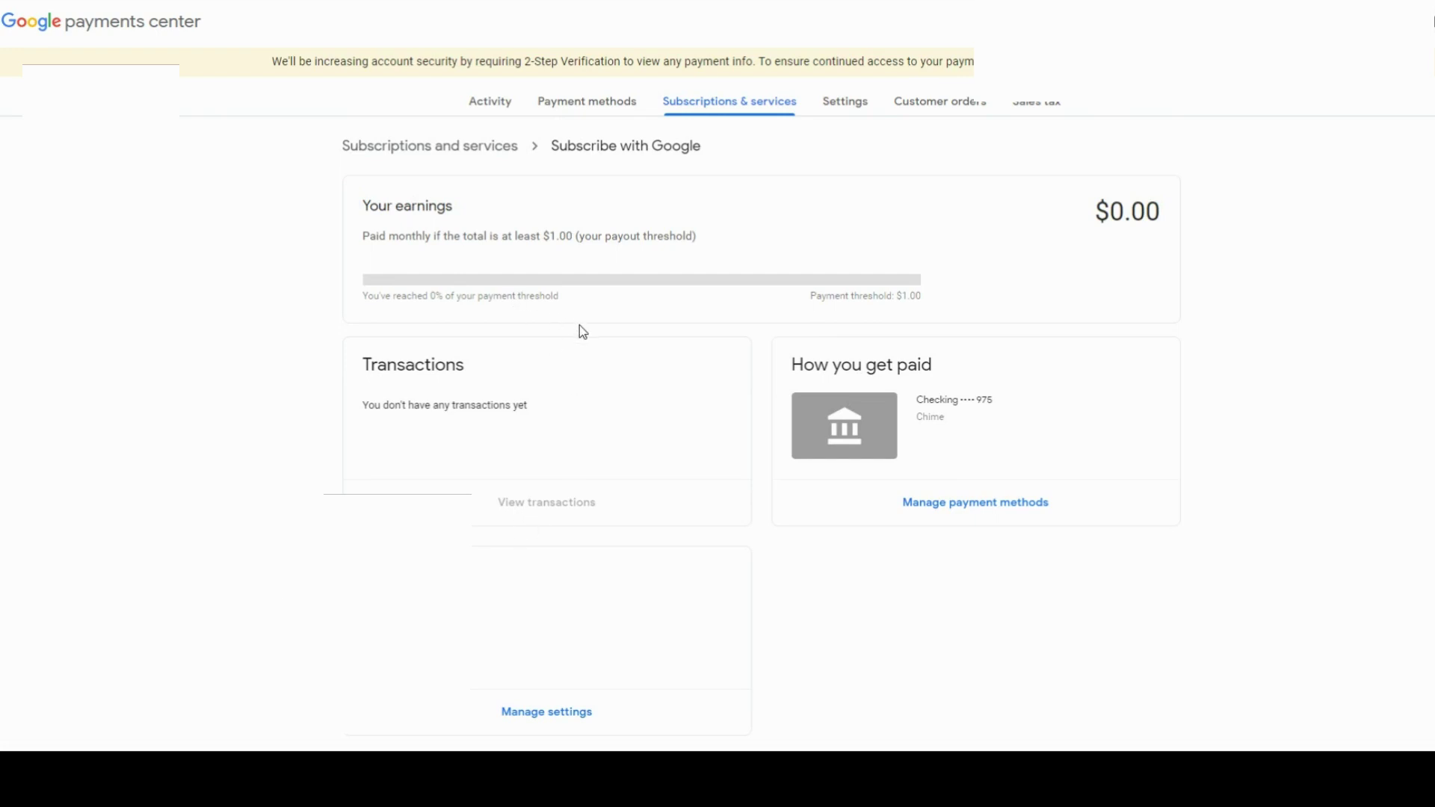
{"action": "scroll", "coordinate": [724, 401], "scroll_direction": "down", "scroll_amount": 1}
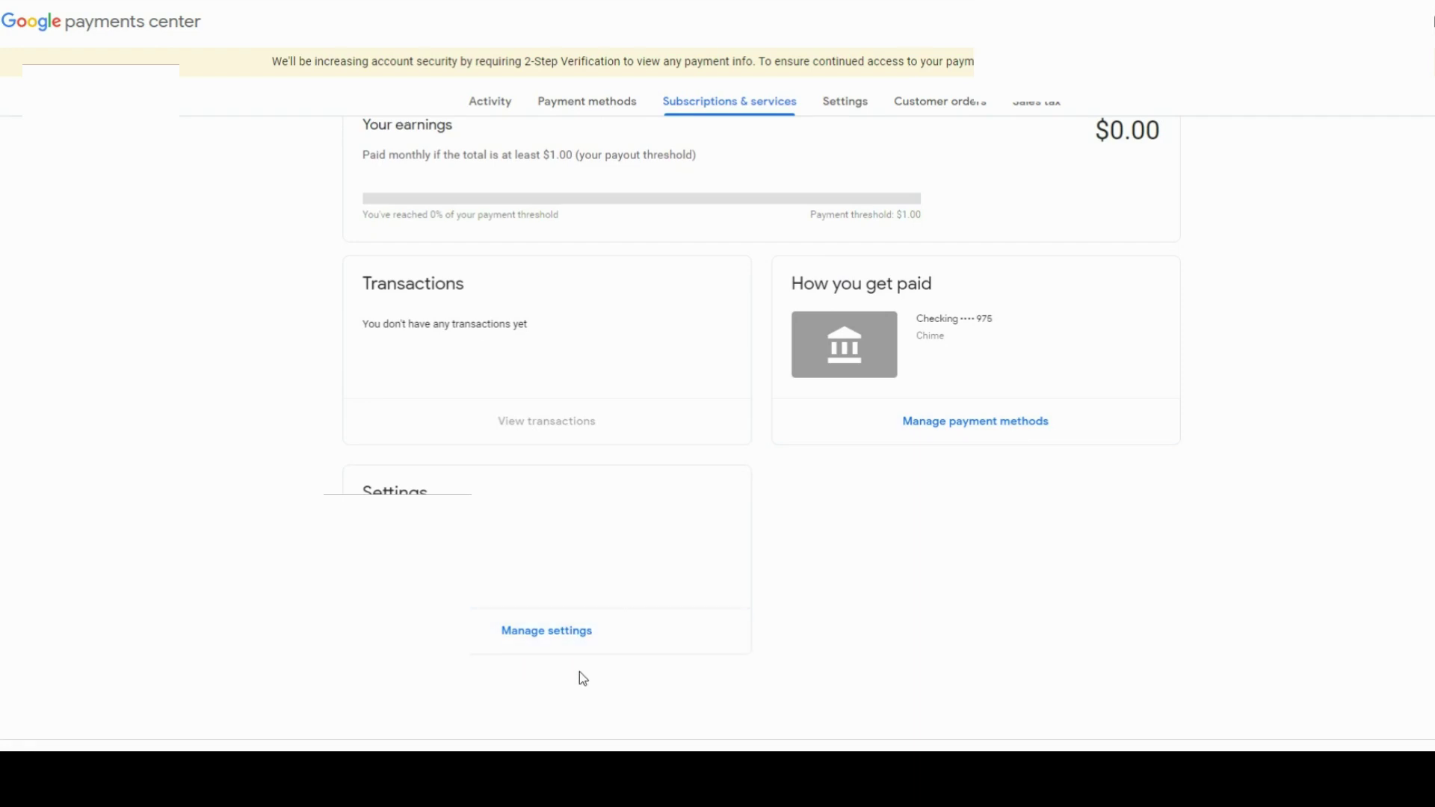
{"action": "scroll", "coordinate": [596, 661], "scroll_direction": "up", "scroll_amount": 1}
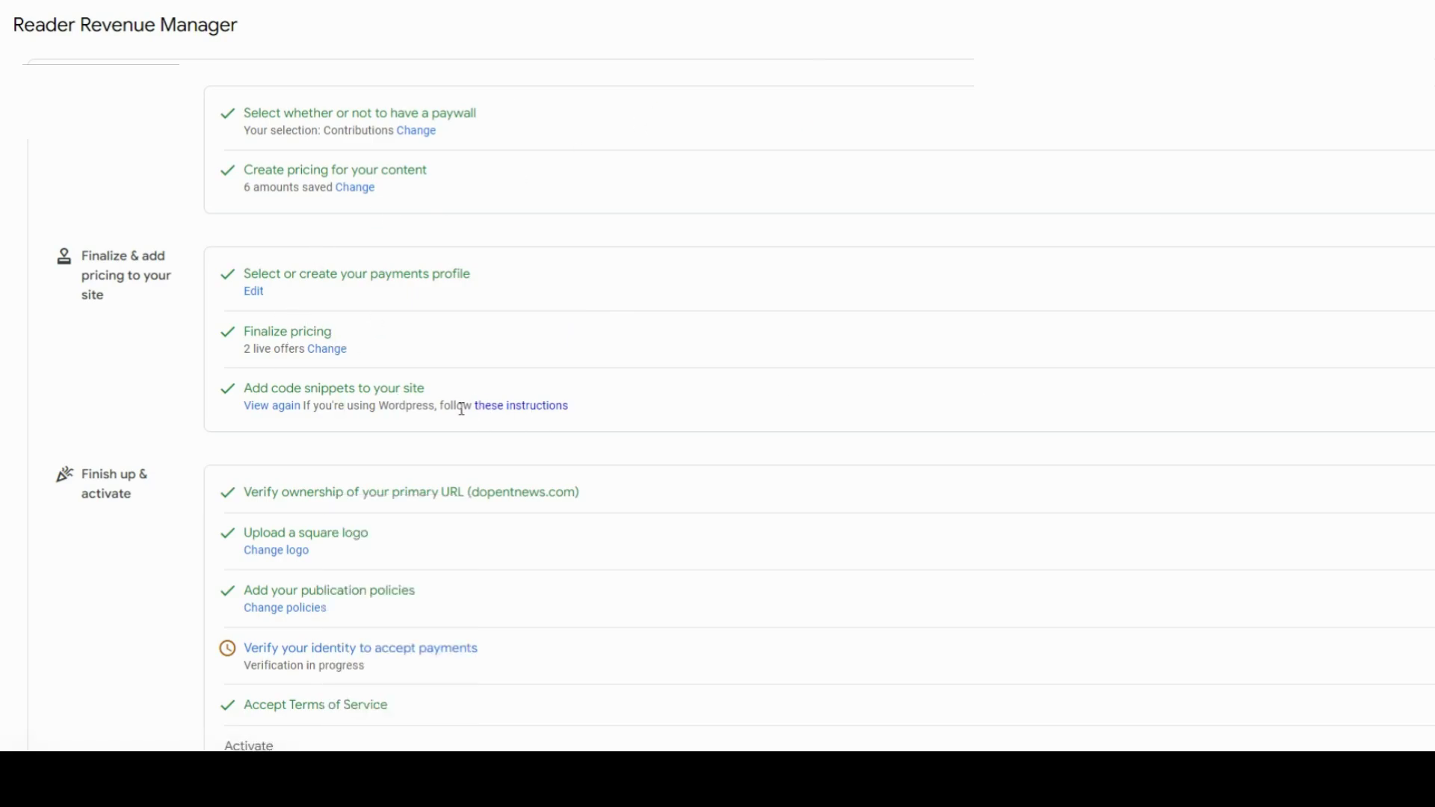
Reopen the Open access code snippet from the setup checklist, review it, and cancel.
{"action": "scroll", "coordinate": [367, 404], "scroll_direction": "down", "scroll_amount": 1}
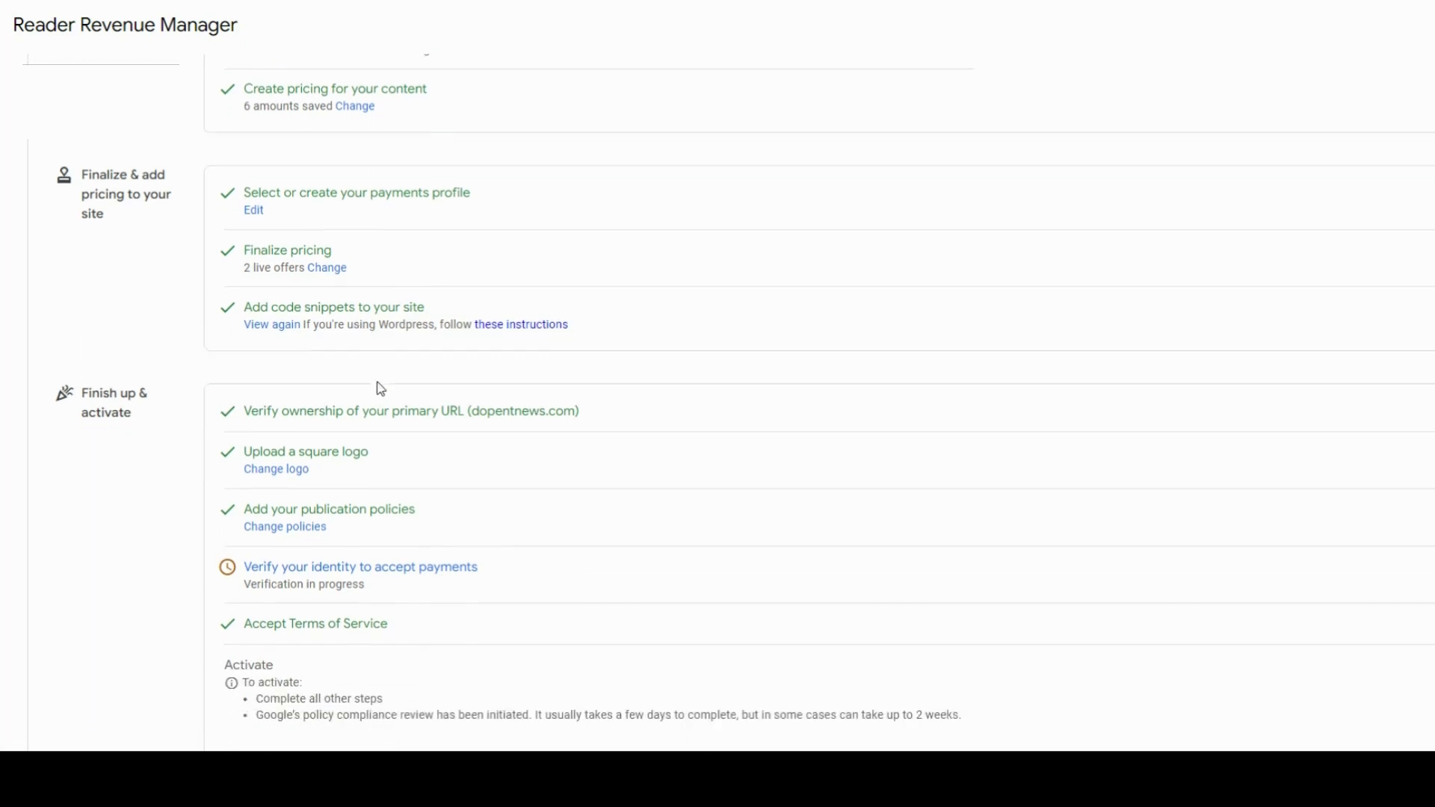
{"action": "scroll", "coordinate": [381, 329], "scroll_direction": "up", "scroll_amount": 2}
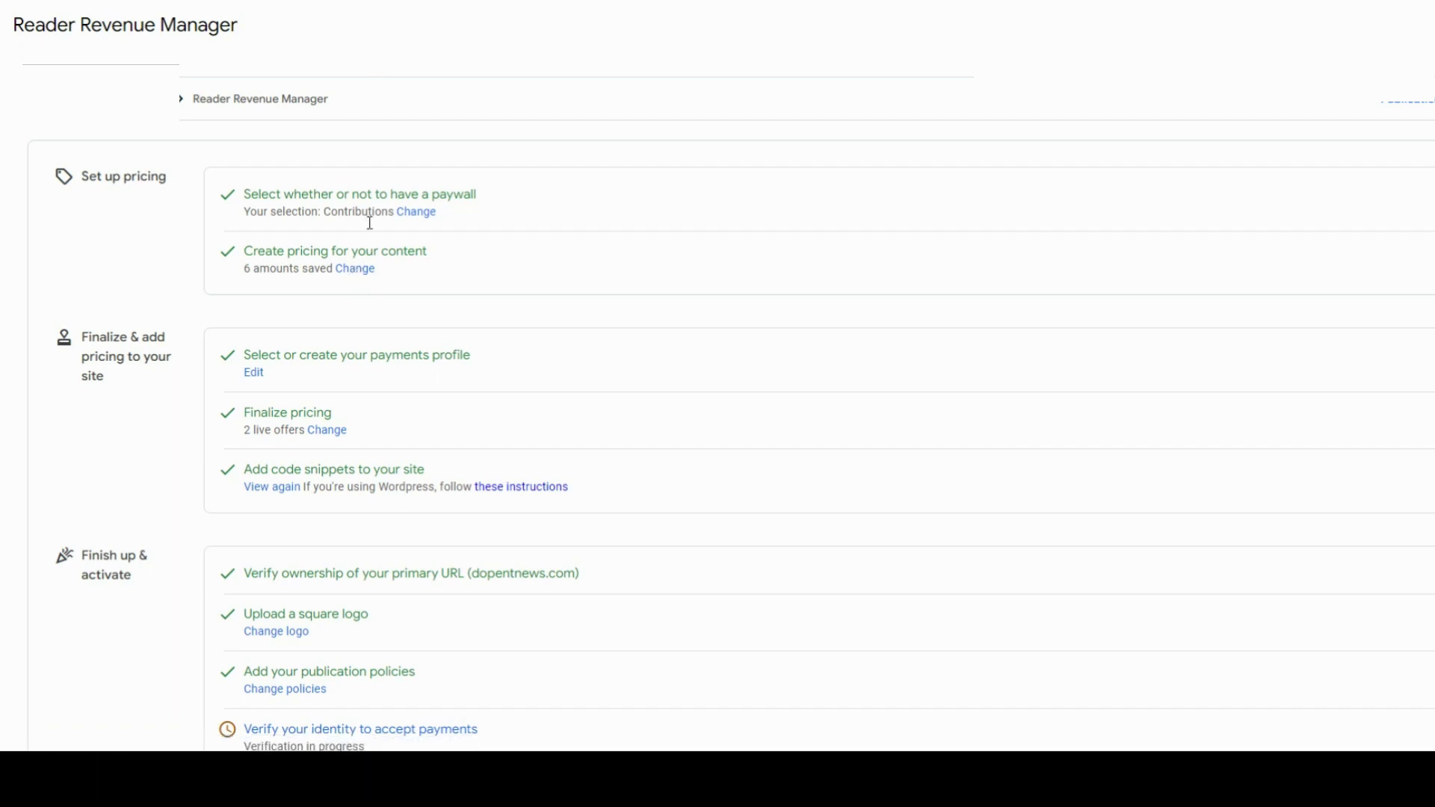
{"action": "scroll", "coordinate": [452, 314], "scroll_direction": "down", "scroll_amount": 1}
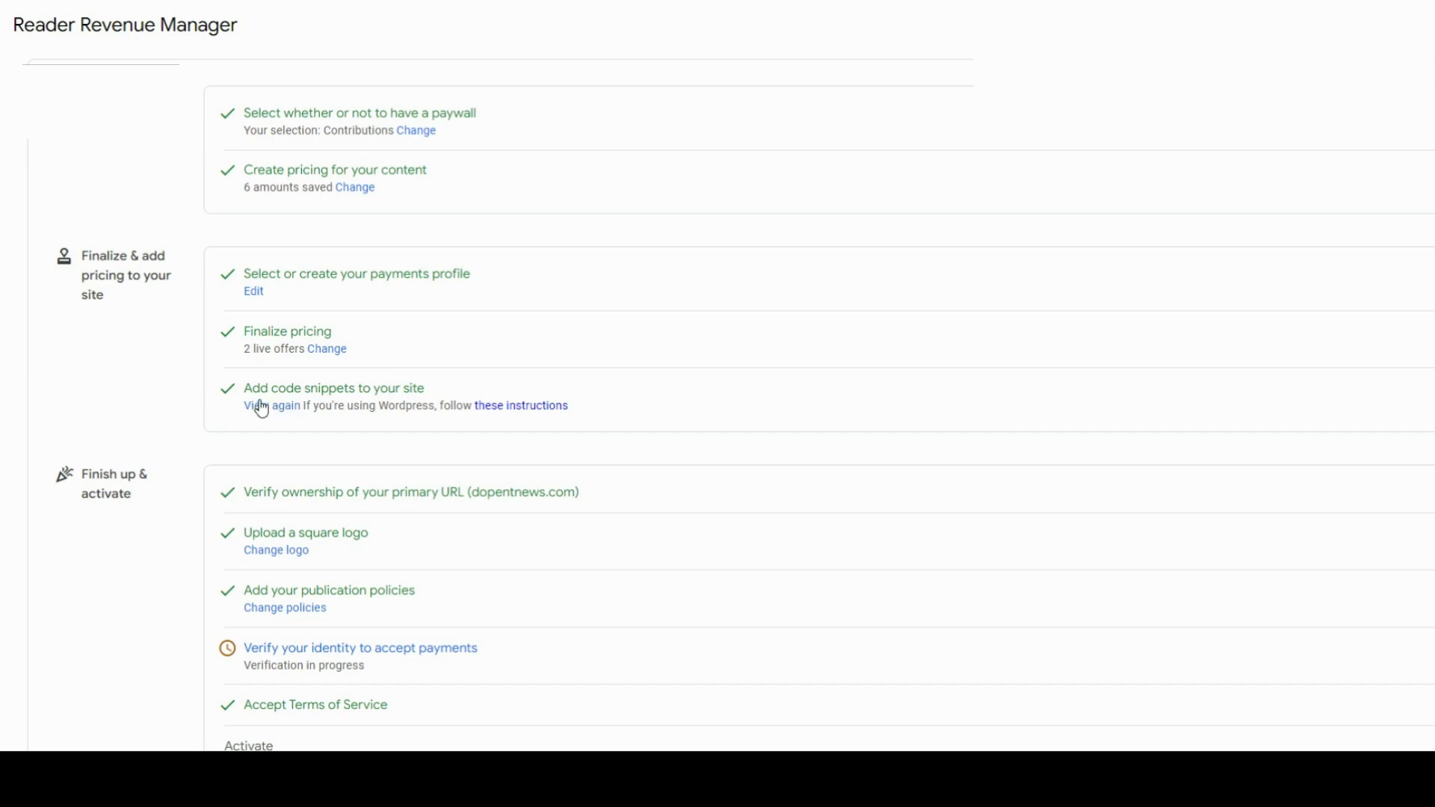
{"action": "left_click", "coordinate": [287, 406]}
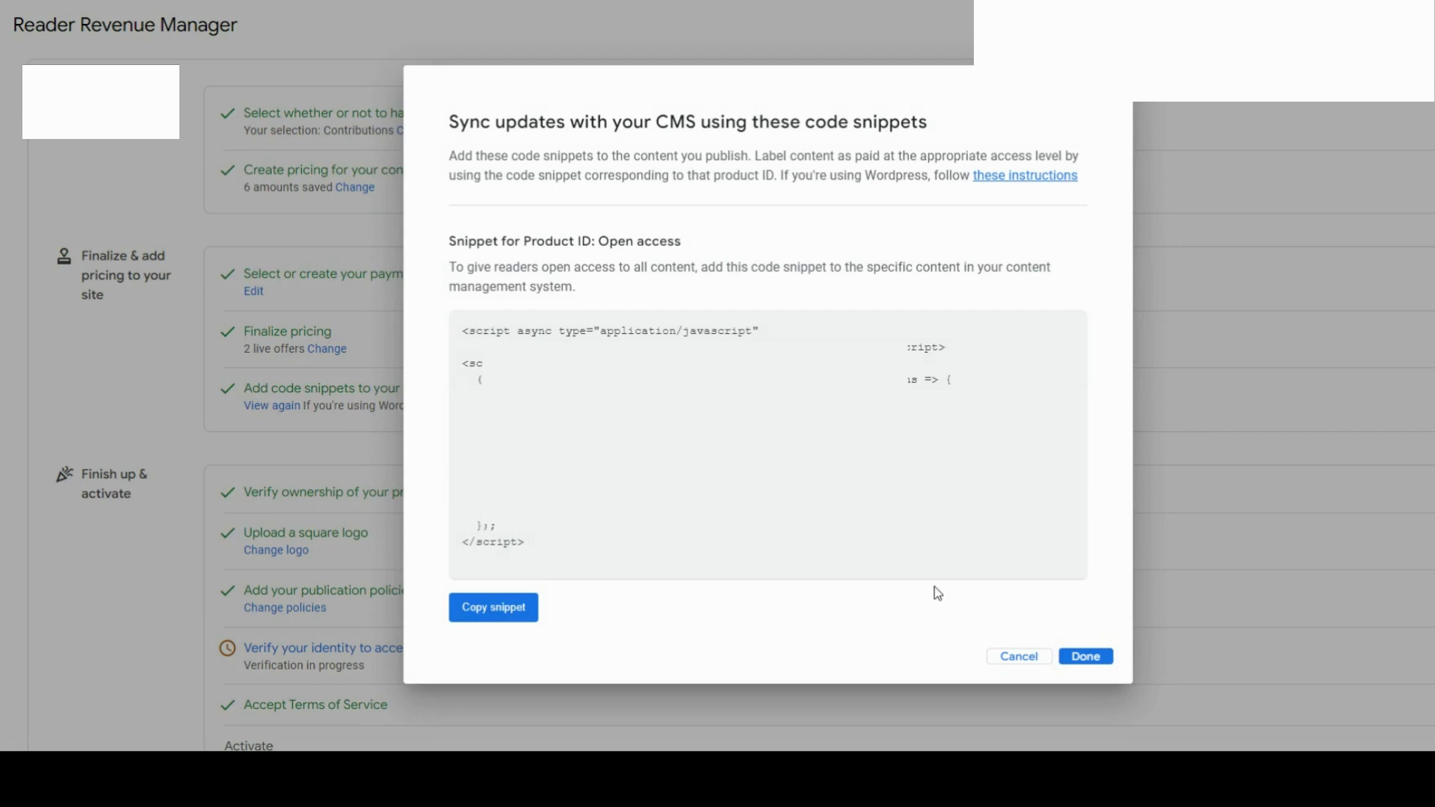
{"action": "left_click", "coordinate": [1006, 661]}
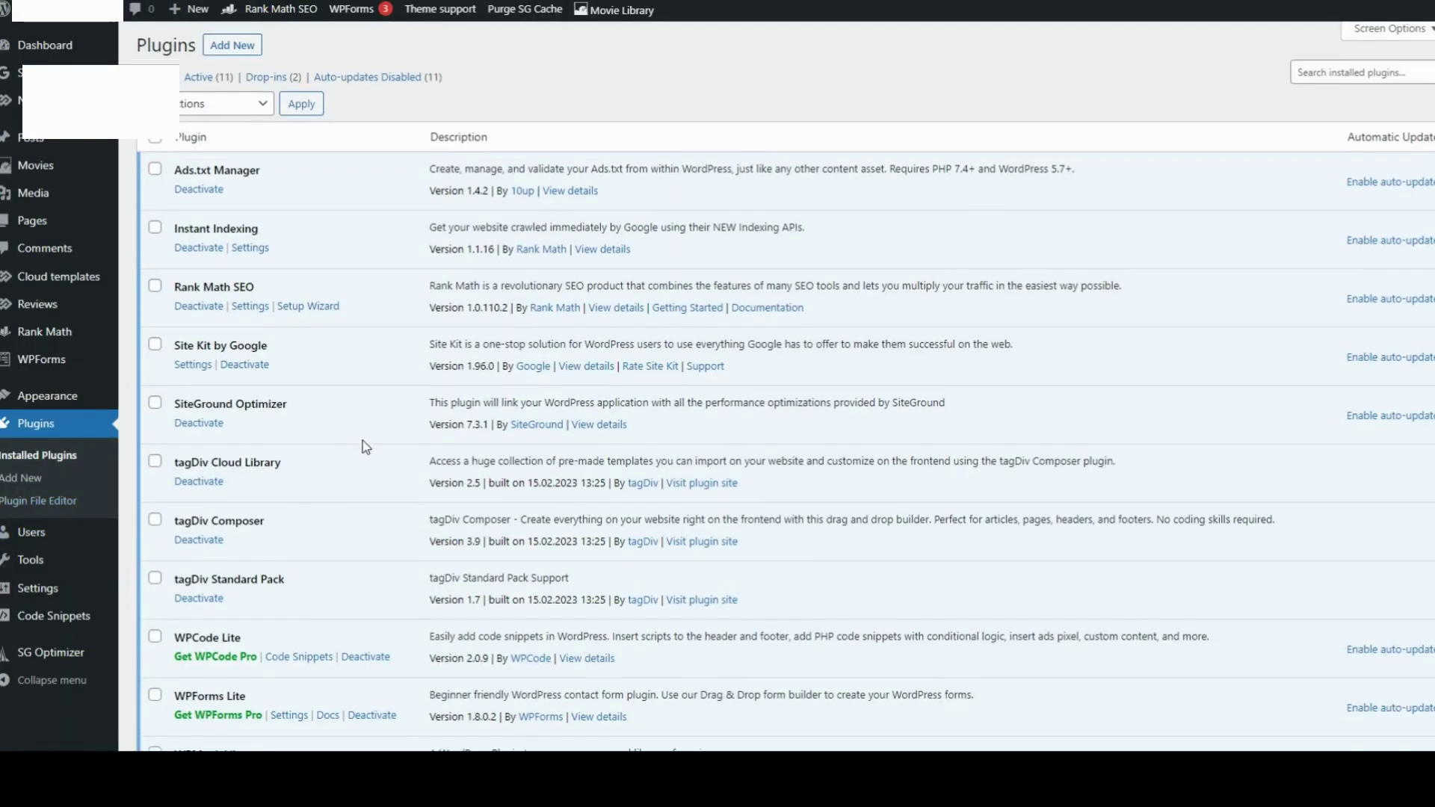
Scroll the Installed Plugins list and go to Plugins > Add New.
{"action": "scroll", "coordinate": [356, 446], "scroll_direction": "down", "scroll_amount": 3}
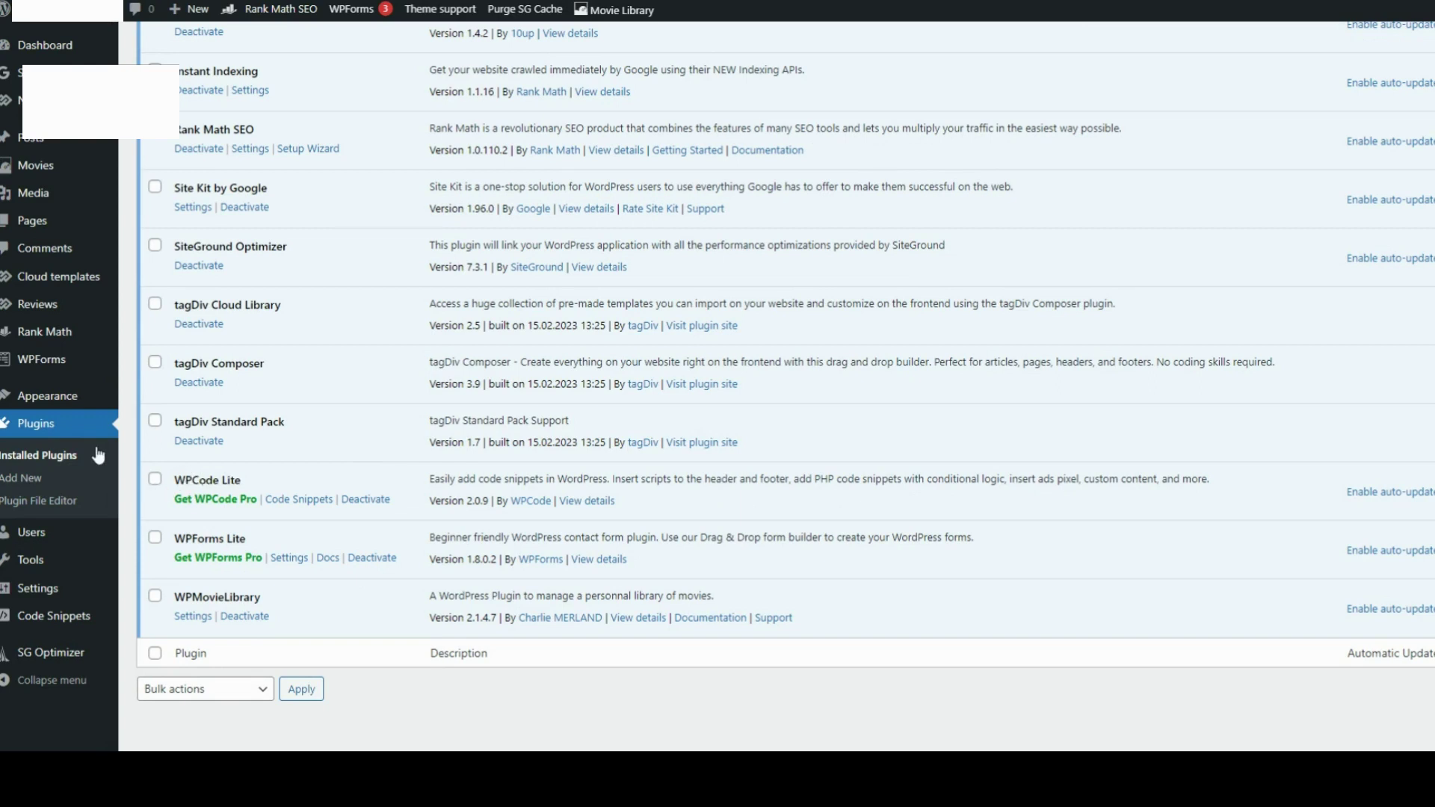
{"action": "left_click", "coordinate": [35, 479]}
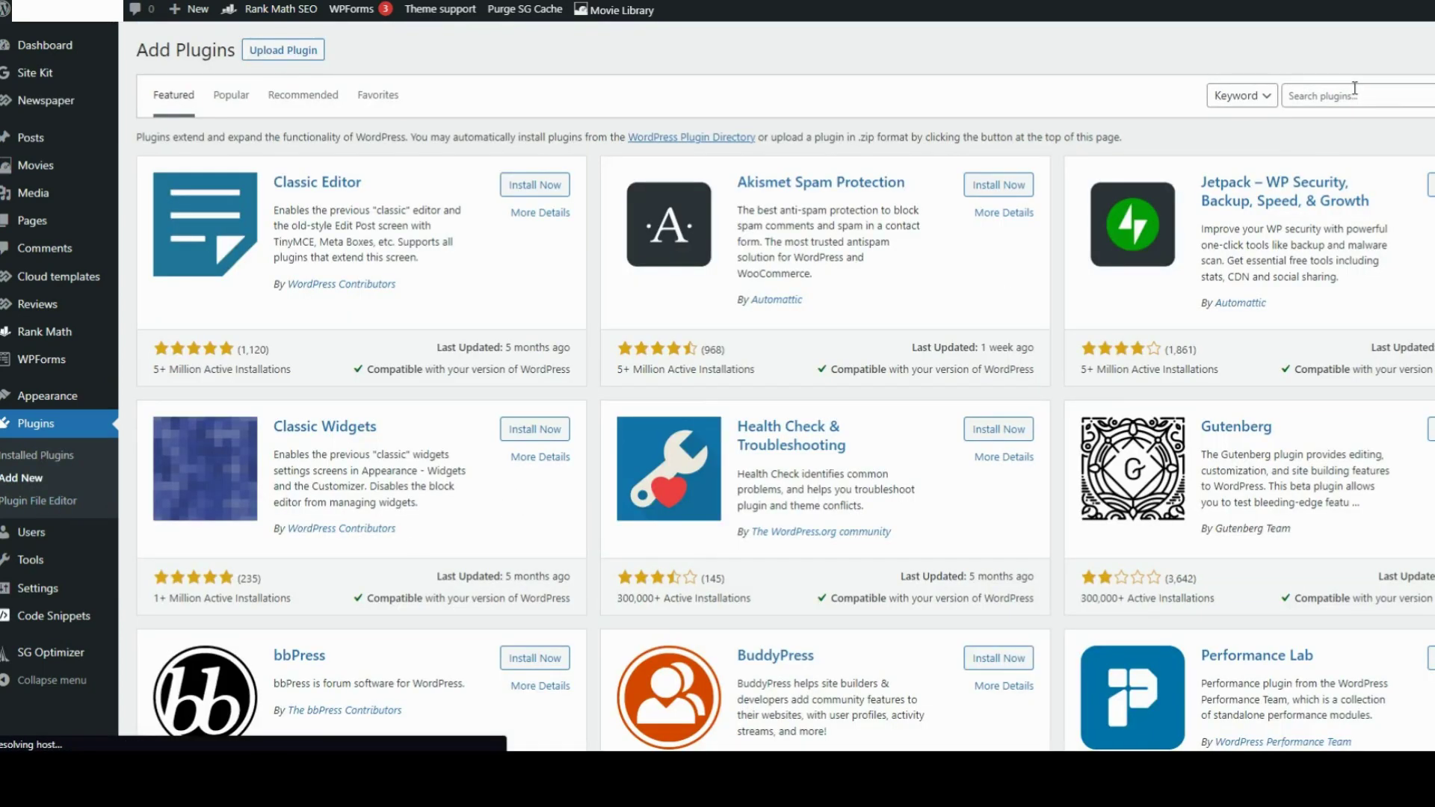
Search plugins for 'wp code', confirm WPCode is active, and go to Code Snippets > + Add Snippet.
{"action": "left_click", "coordinate": [1354, 88]}
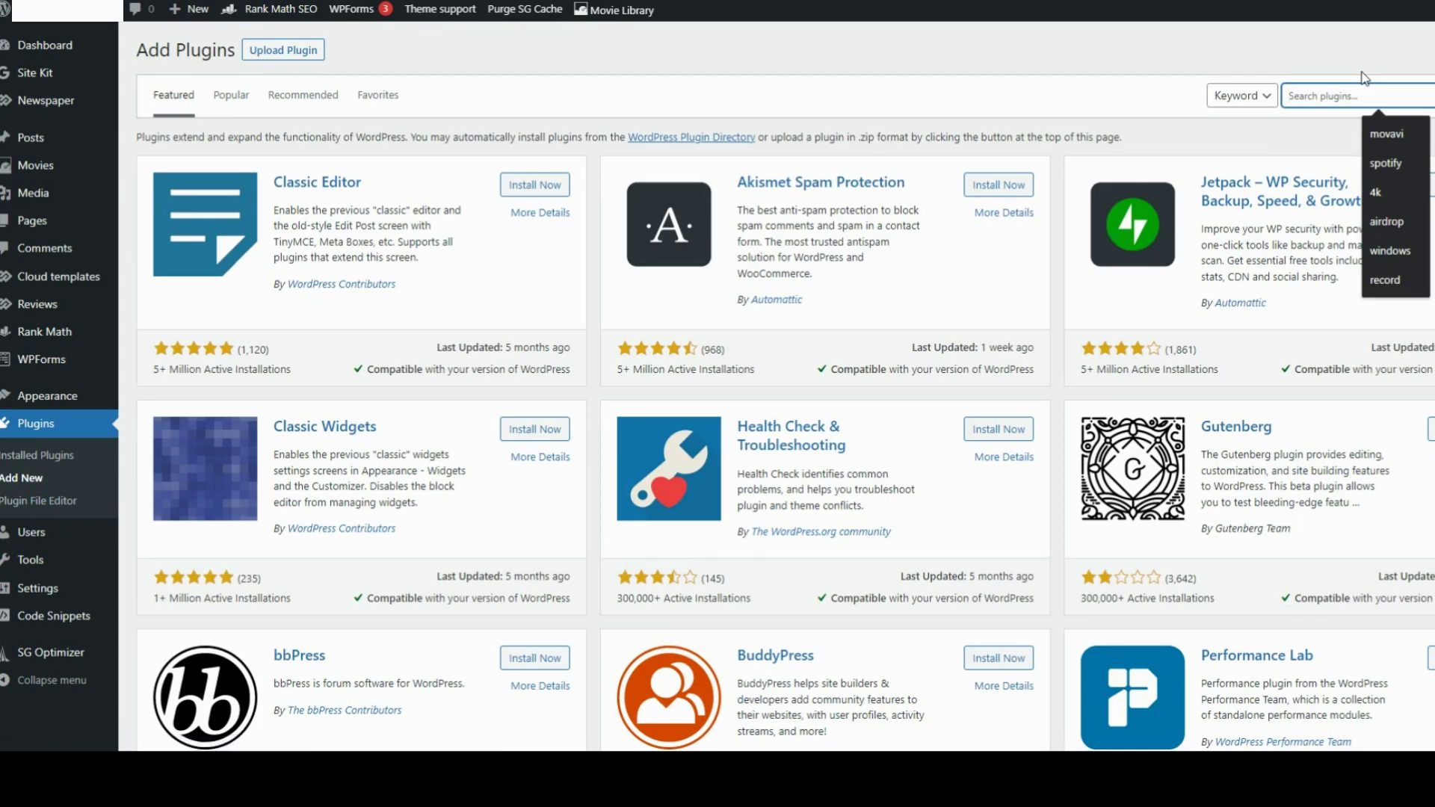
{"action": "type", "text": "wp code"}
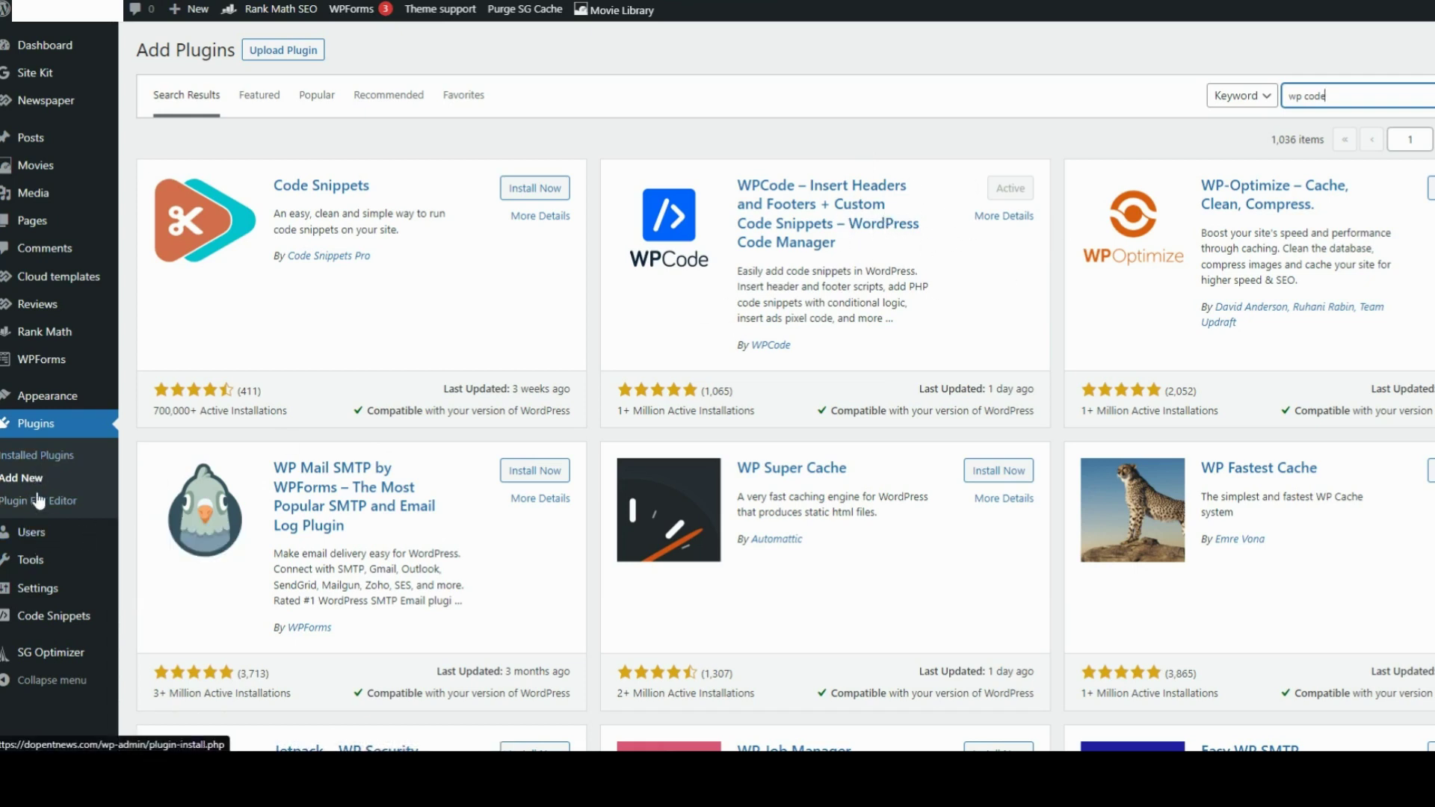
{"action": "mouse_move", "coordinate": [56, 616]}
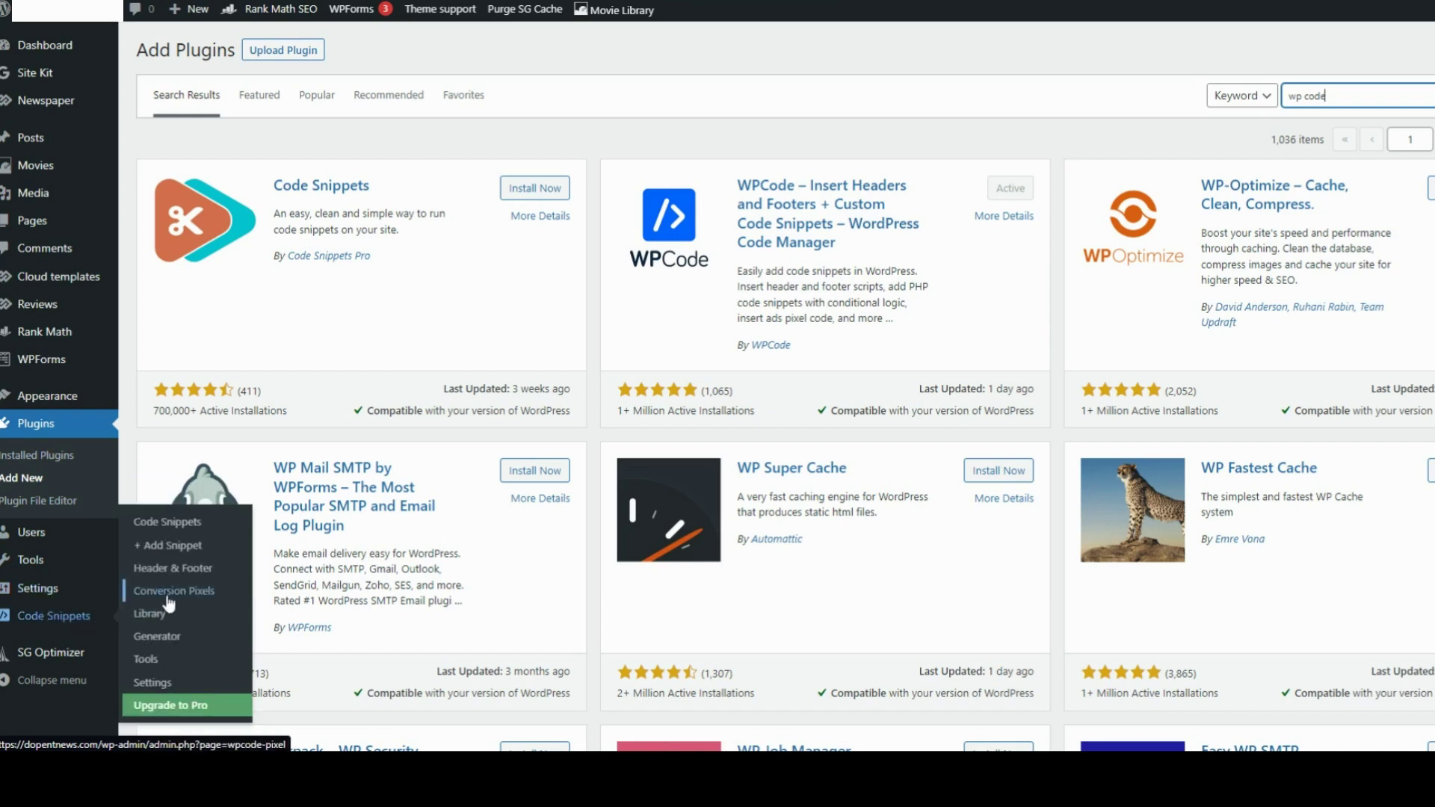
{"action": "left_click", "coordinate": [179, 553]}
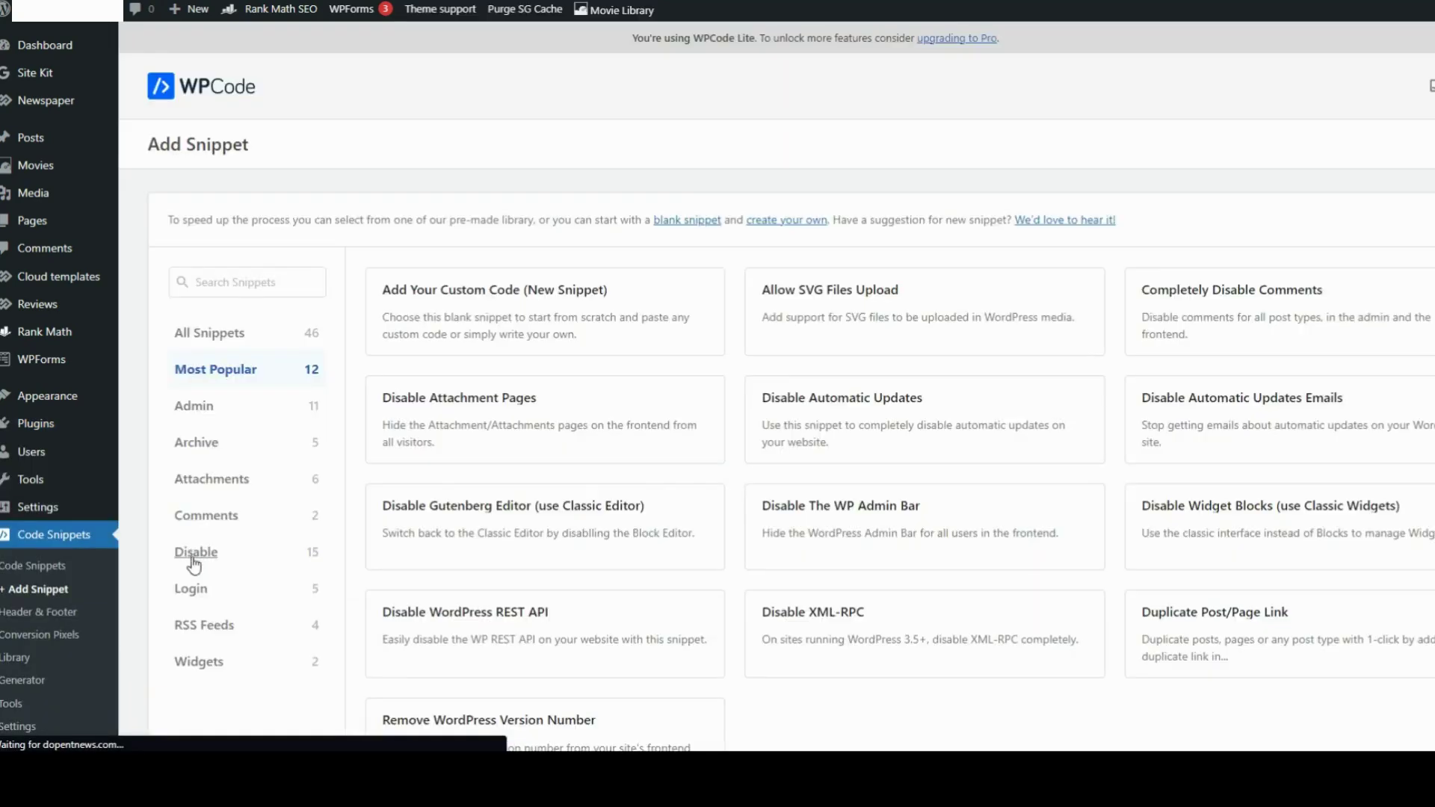
Start a blank WPCode custom snippet and copy the Open access snippet from Reader Revenue Manager.
{"action": "mouse_move", "coordinate": [534, 308]}
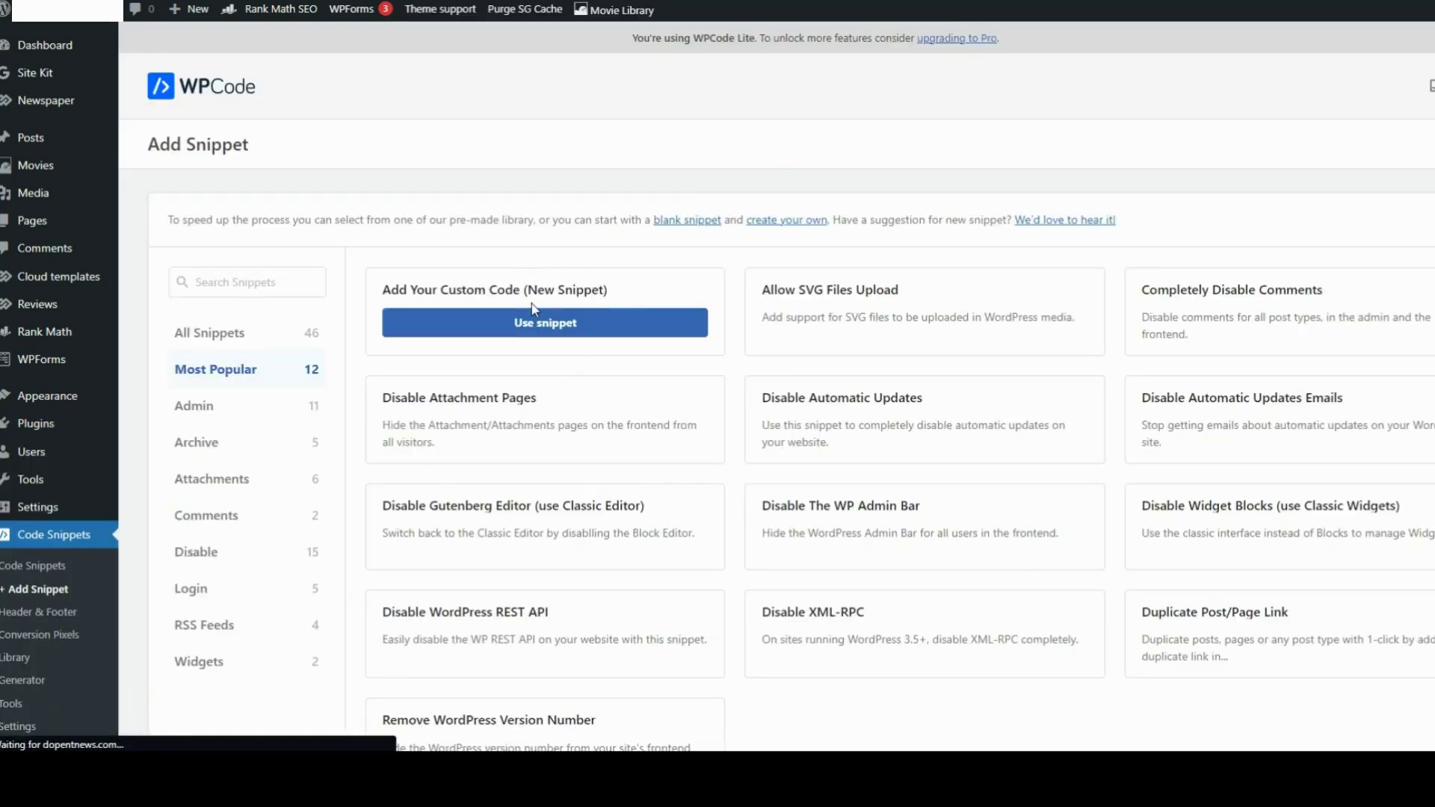
{"action": "left_click", "coordinate": [603, 327]}
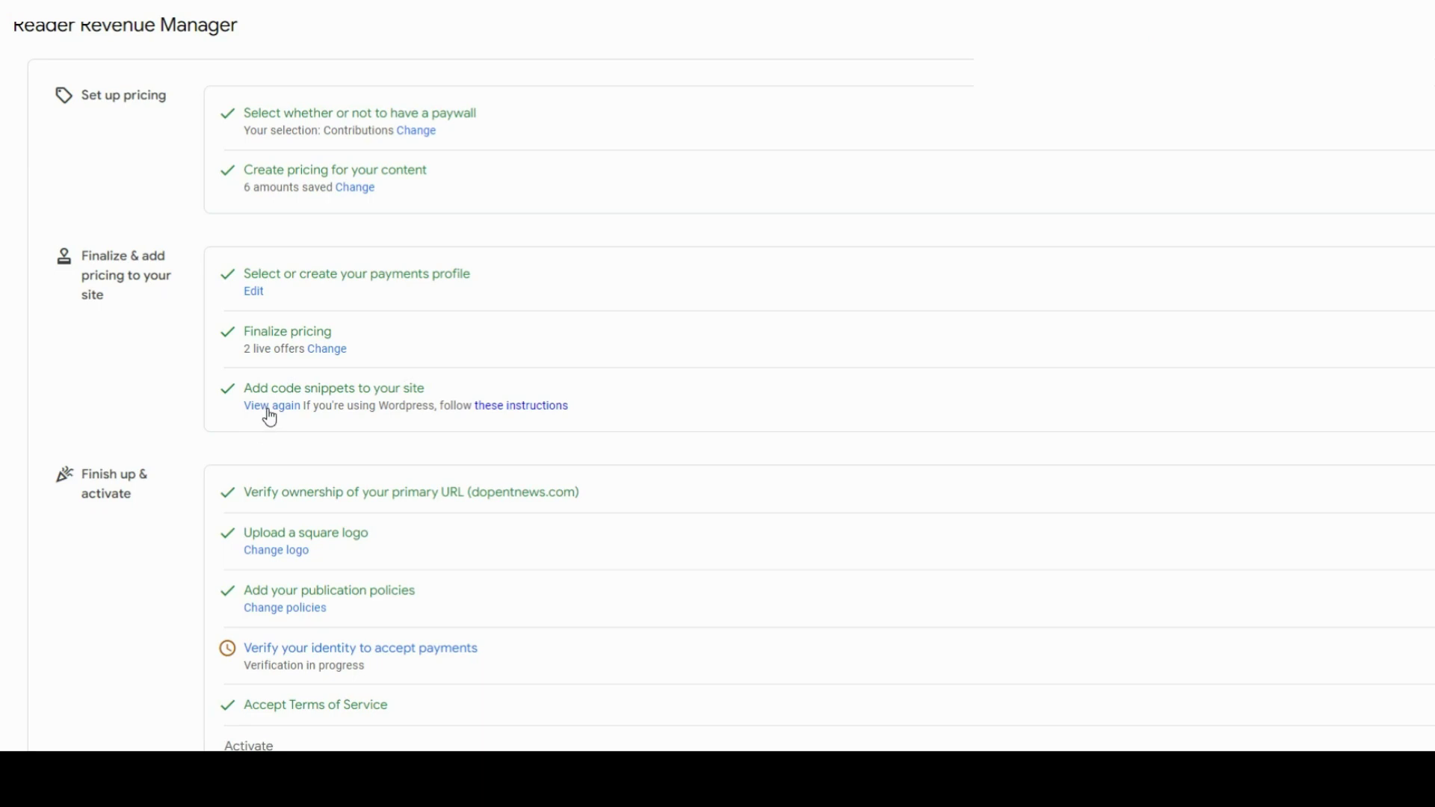
{"action": "left_click", "coordinate": [269, 410]}
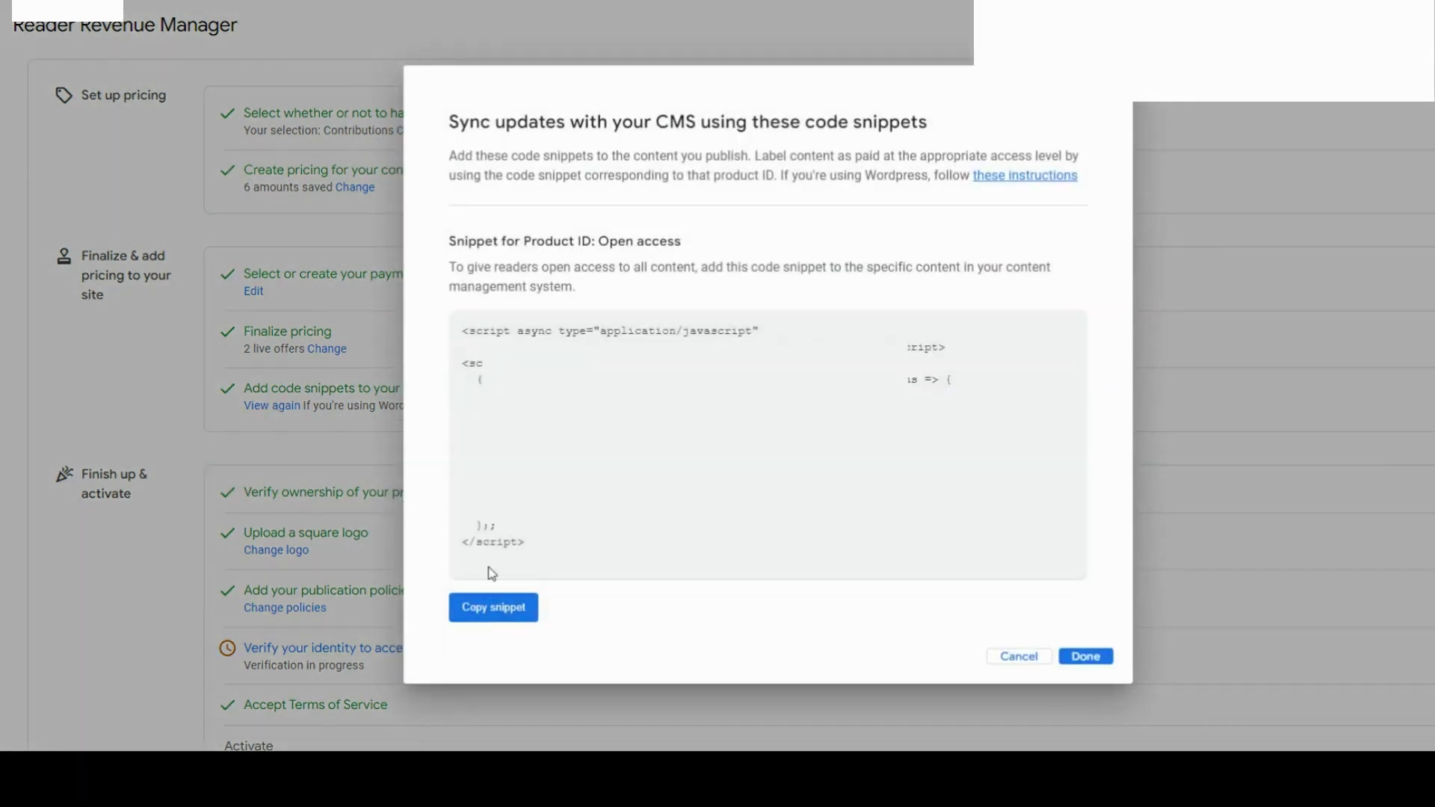
{"action": "left_click", "coordinate": [495, 617]}
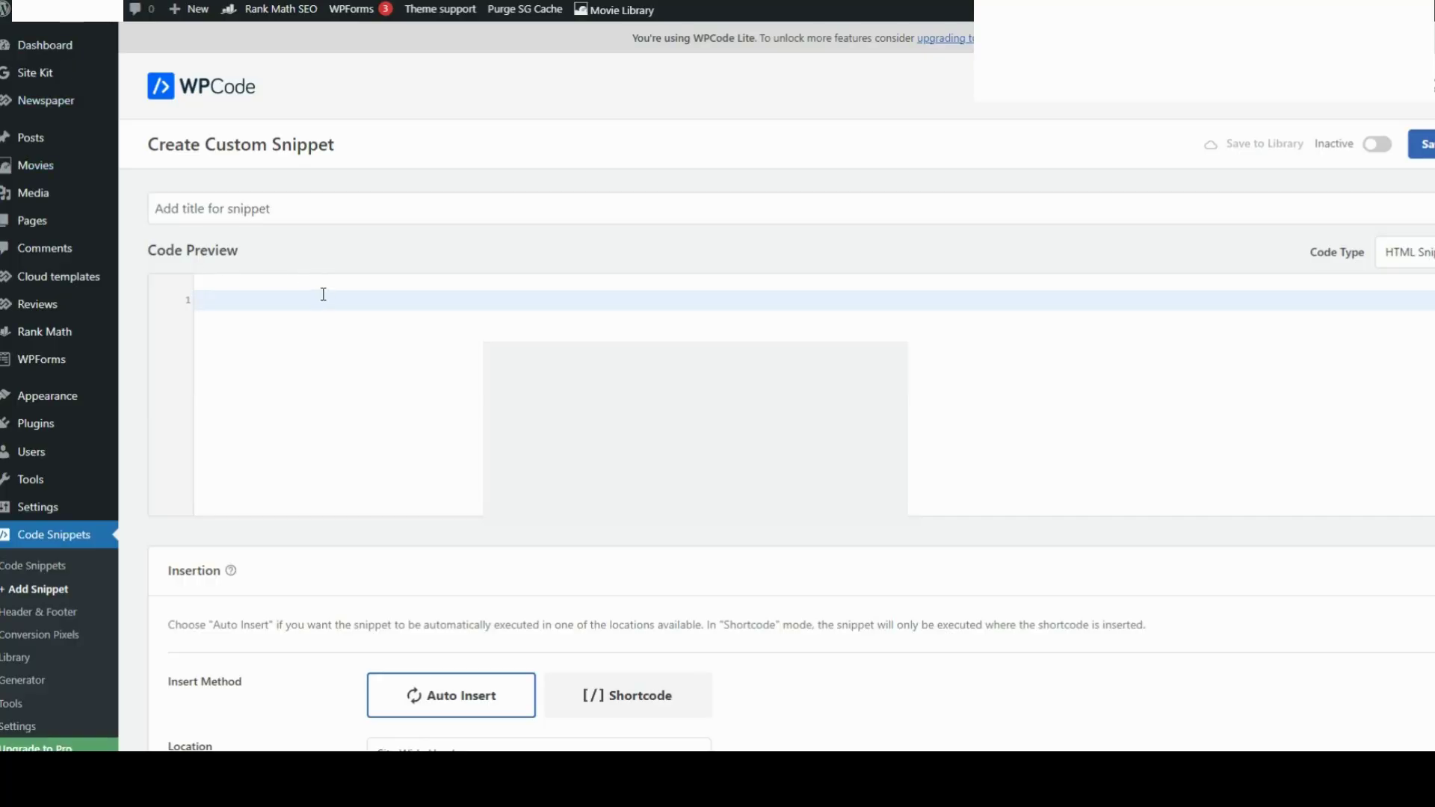
{"action": "left_click", "coordinate": [273, 216]}
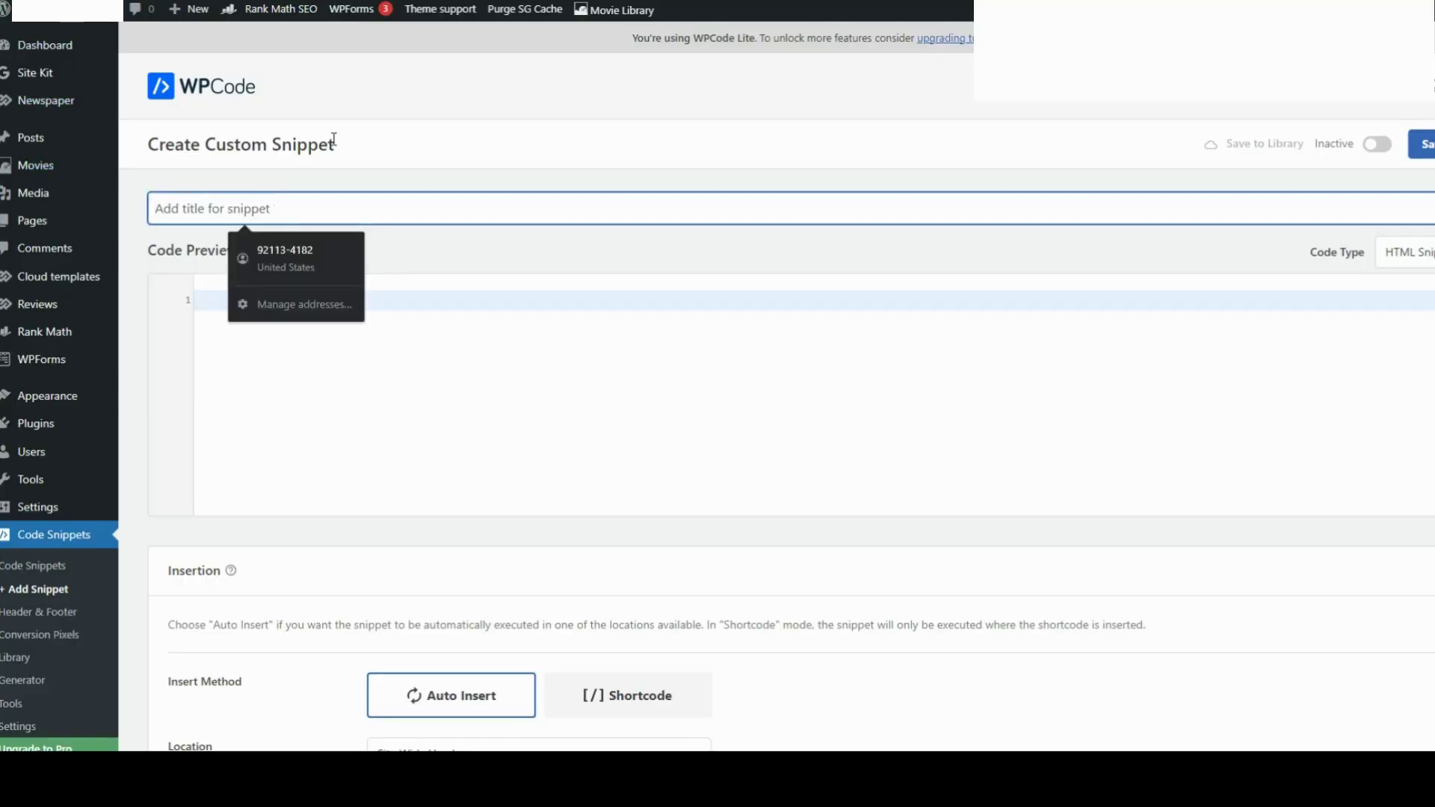
Title the snippet AD REV and paste the Reader Revenue Manager script into the code area.
{"action": "key", "text": "Escape"}
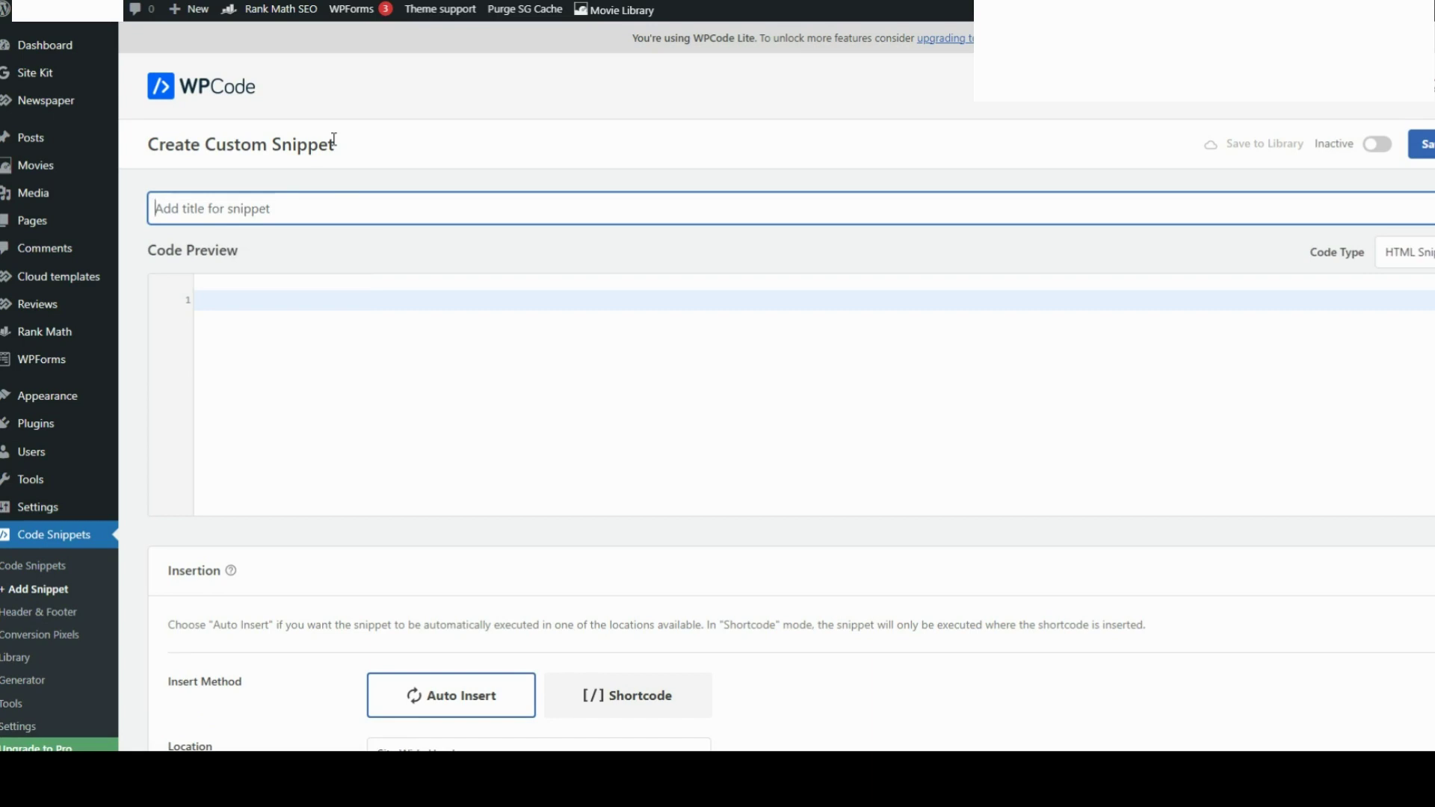
{"action": "type", "text": "AD REV"}
{"action": "left_click", "coordinate": [282, 302]}
{"action": "right_click", "coordinate": [282, 303]}
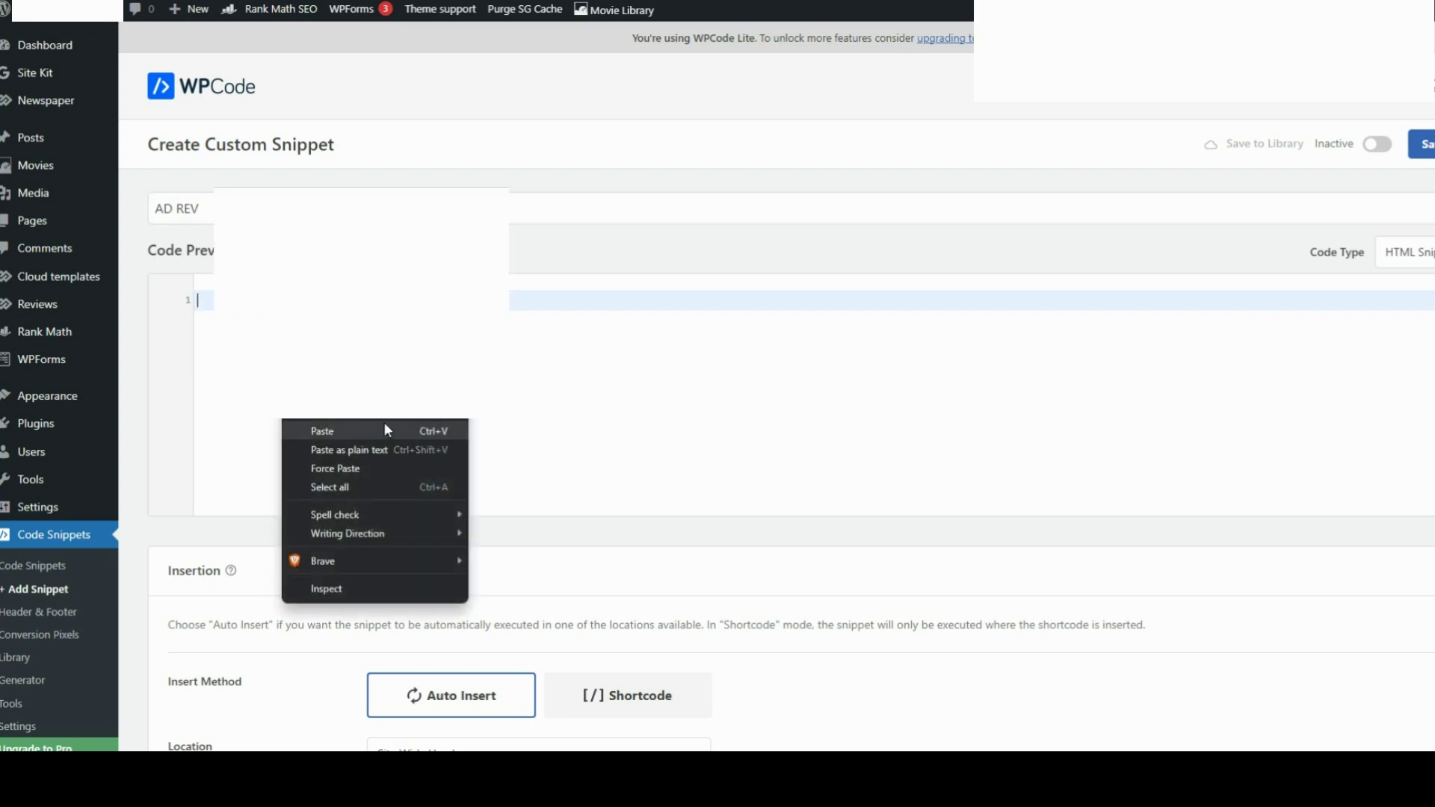
{"action": "left_click", "coordinate": [383, 427]}
Review the Insertion, Device Type and Basic info settings, including Priority 10.
{"action": "scroll", "coordinate": [746, 548], "scroll_direction": "down", "scroll_amount": 2}
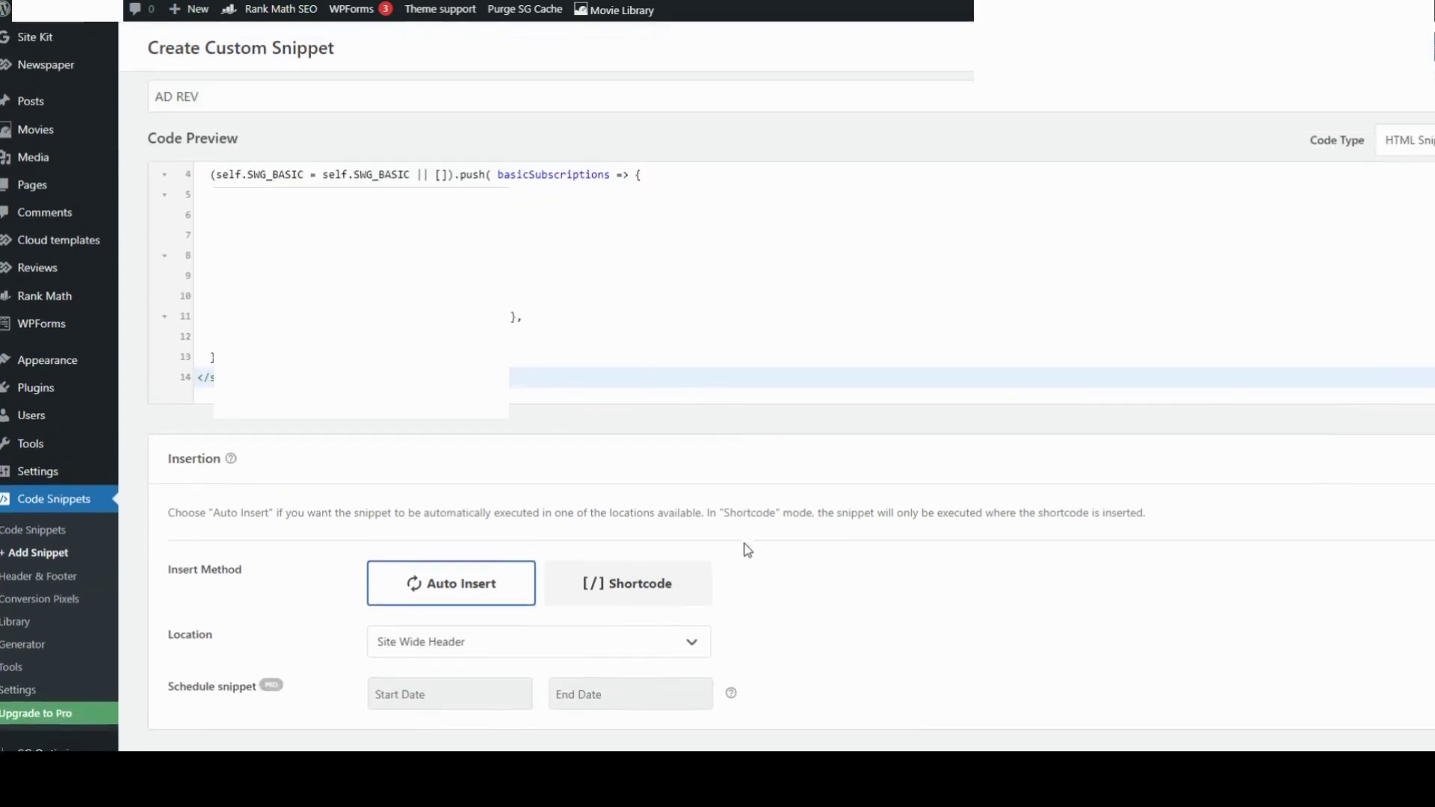
{"action": "scroll", "coordinate": [961, 304], "scroll_direction": "up", "scroll_amount": 2}
{"action": "scroll", "coordinate": [682, 521], "scroll_direction": "down", "scroll_amount": 4}
{"action": "scroll", "coordinate": [682, 522], "scroll_direction": "down", "scroll_amount": 2}
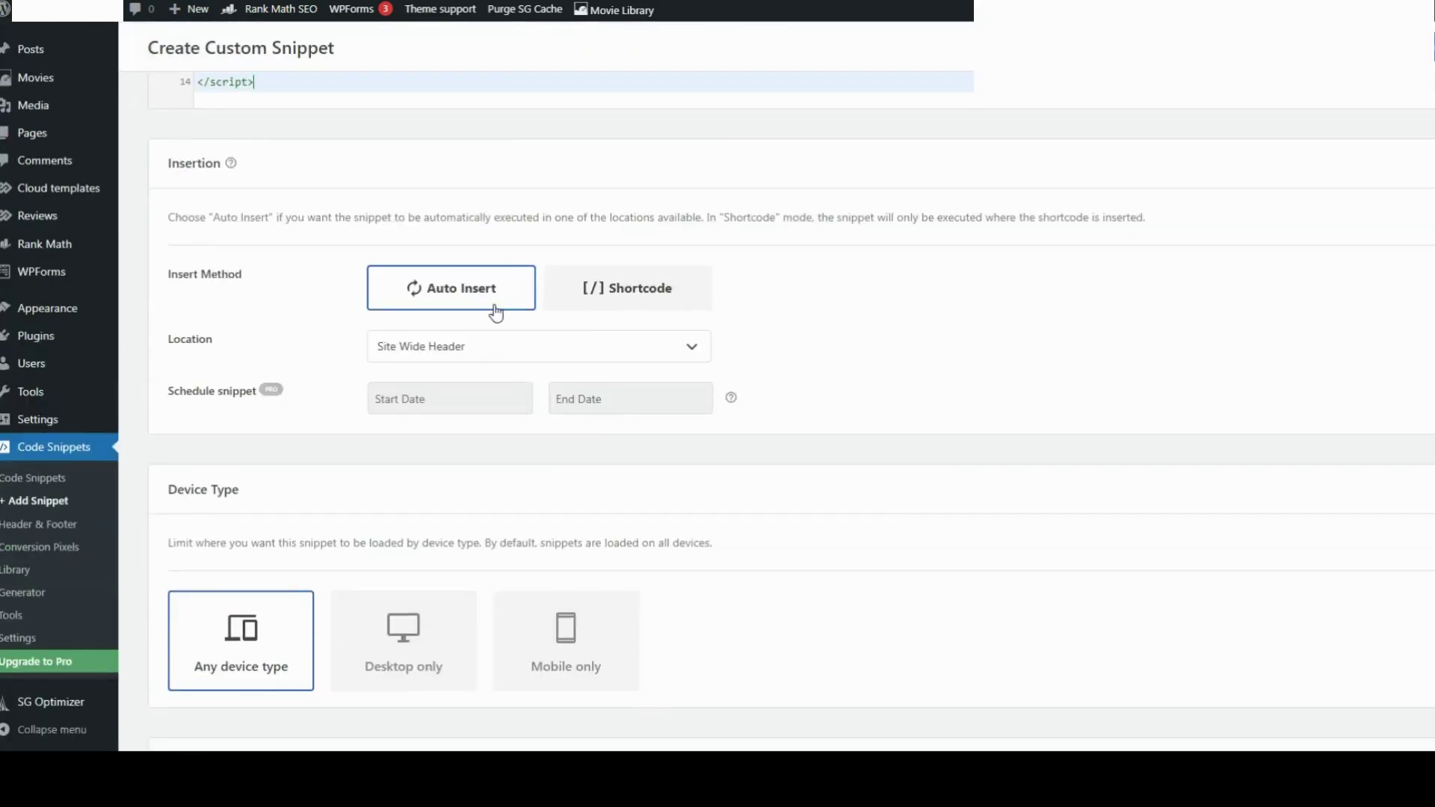
{"action": "scroll", "coordinate": [881, 307], "scroll_direction": "down", "scroll_amount": 3}
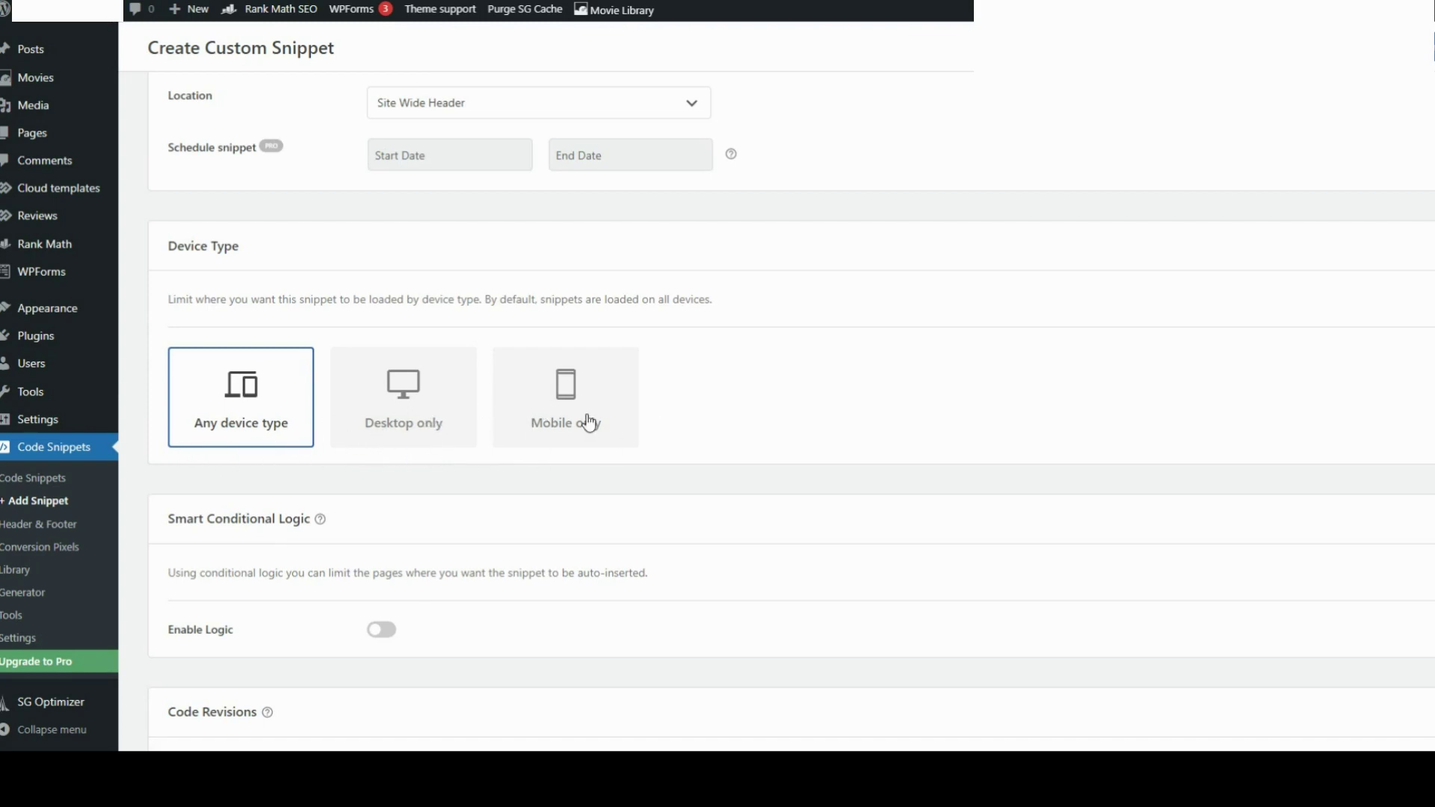
{"action": "scroll", "coordinate": [730, 482], "scroll_direction": "down", "scroll_amount": 4}
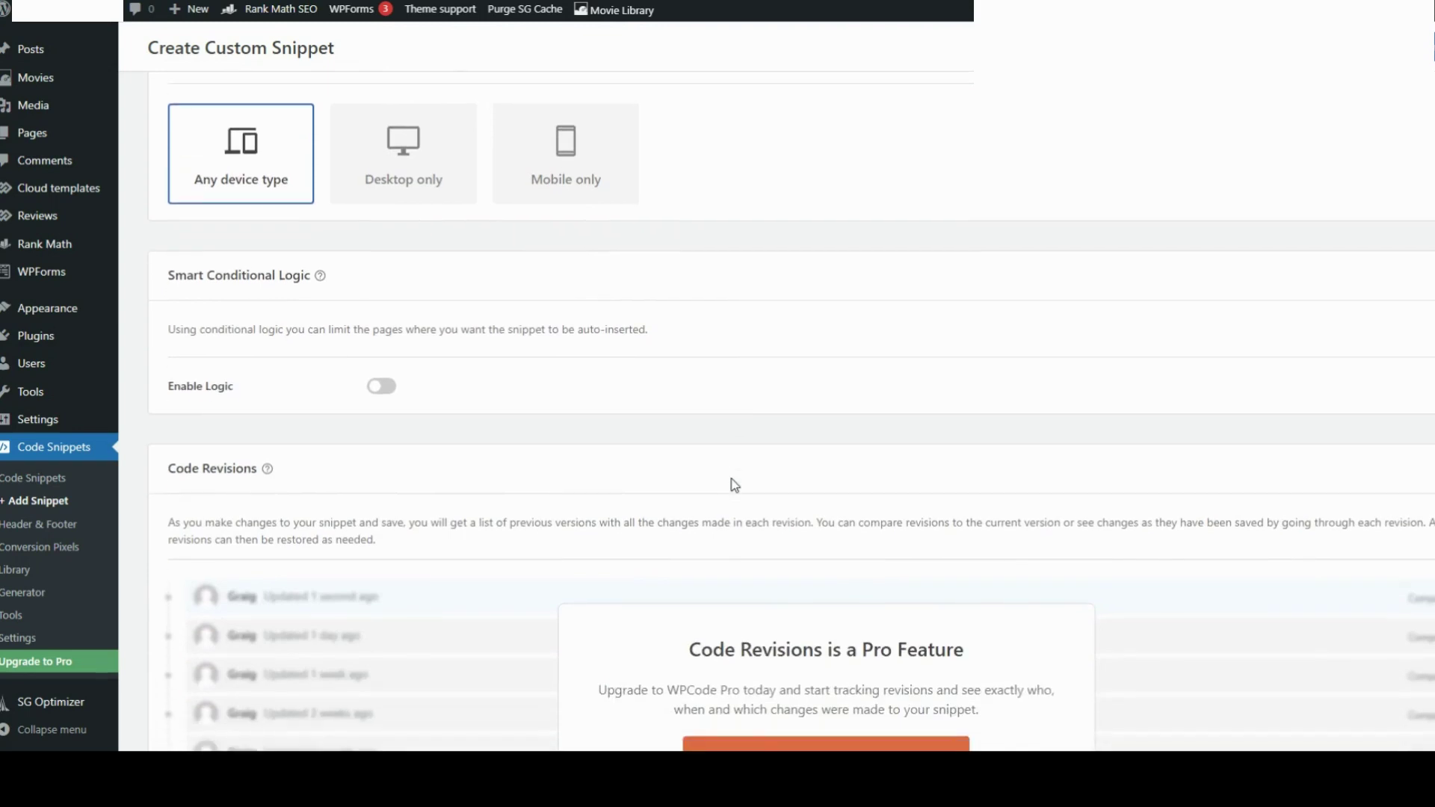
{"action": "scroll", "coordinate": [745, 482], "scroll_direction": "down", "scroll_amount": 3}
{"action": "scroll", "coordinate": [486, 487], "scroll_direction": "down", "scroll_amount": 2}
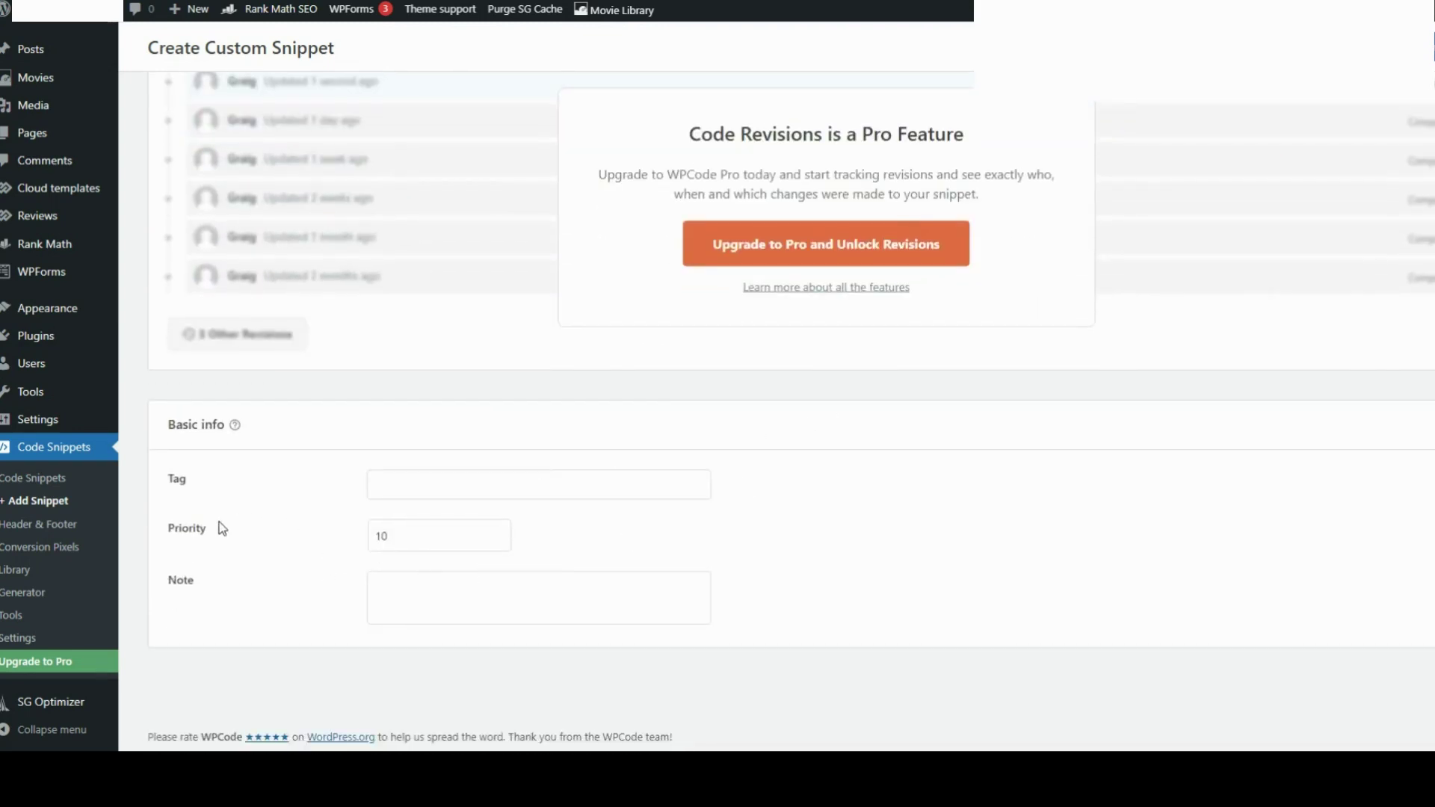
{"action": "left_click", "coordinate": [429, 539]}
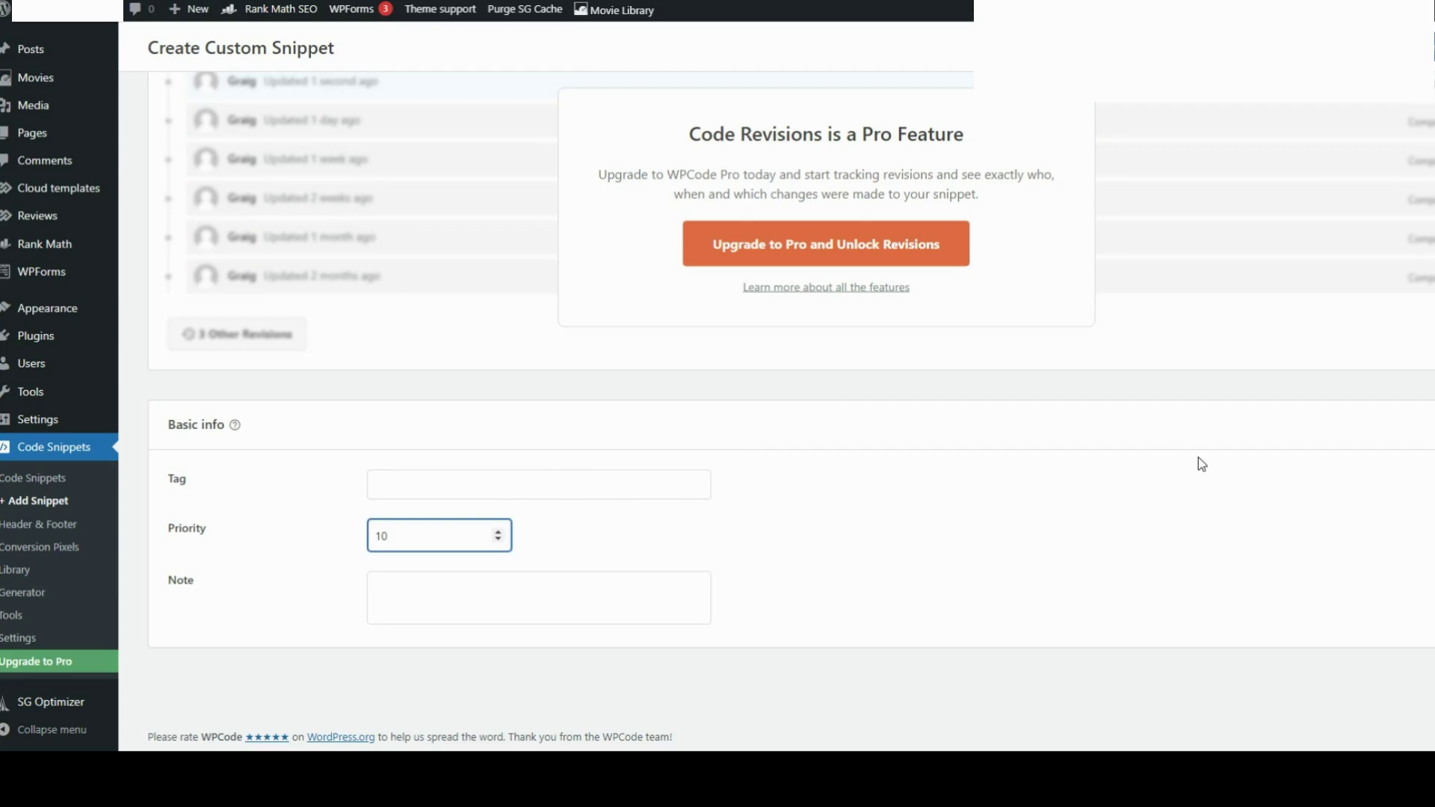
{"action": "scroll", "coordinate": [1188, 471], "scroll_direction": "up", "scroll_amount": 6}
{"action": "scroll", "coordinate": [1226, 139], "scroll_direction": "up", "scroll_amount": 10}
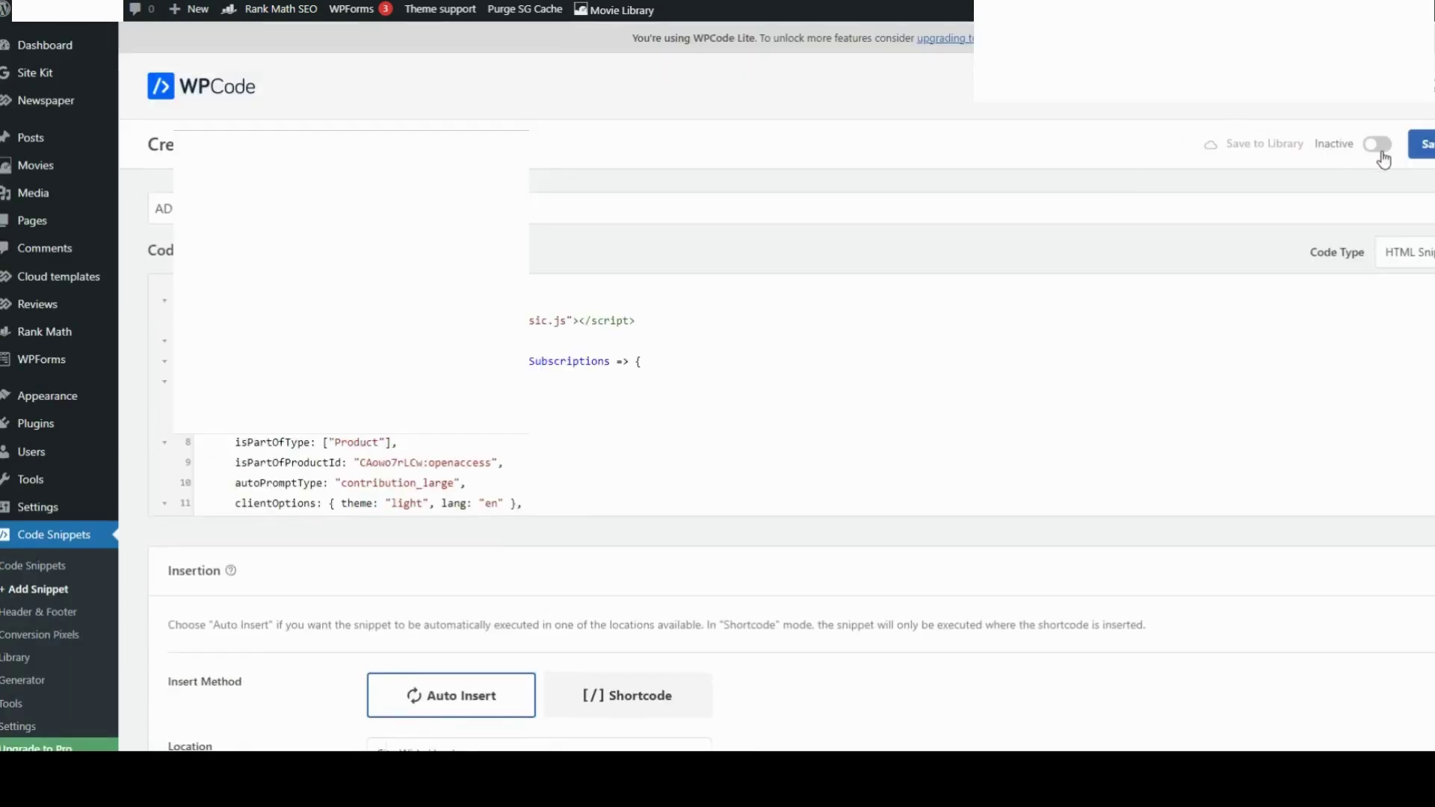
Activate the AD REV snippet, keeping its code type as HTML Snippet.
{"action": "left_click", "coordinate": [1380, 145]}
{"action": "left_click", "coordinate": [1405, 252]}
{"action": "left_click", "coordinate": [1405, 270]}
Select all the snippet code and delete it.
{"action": "left_click", "coordinate": [672, 402]}
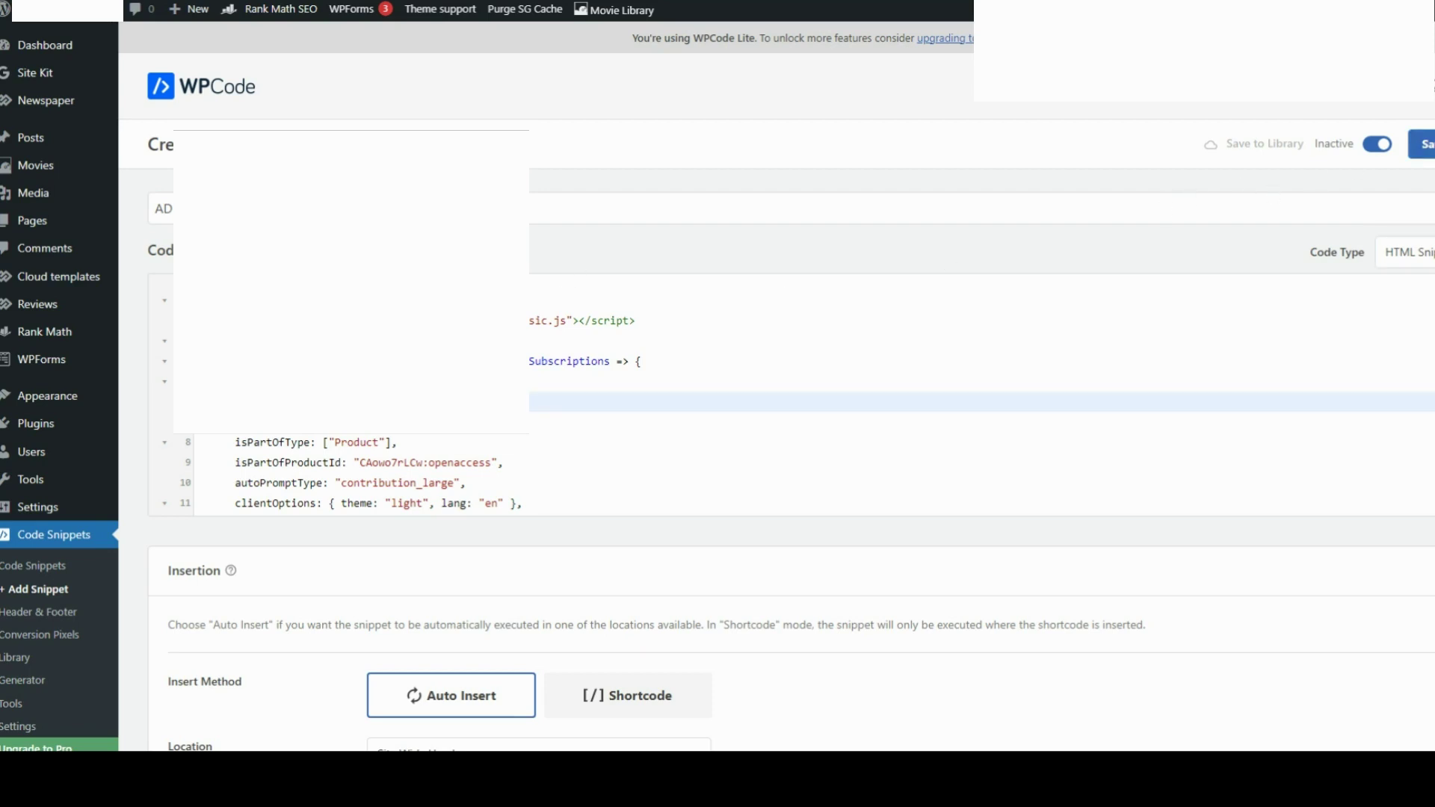
{"action": "key", "text": "ctrl+a"}
{"action": "key", "text": "BackSpace"}
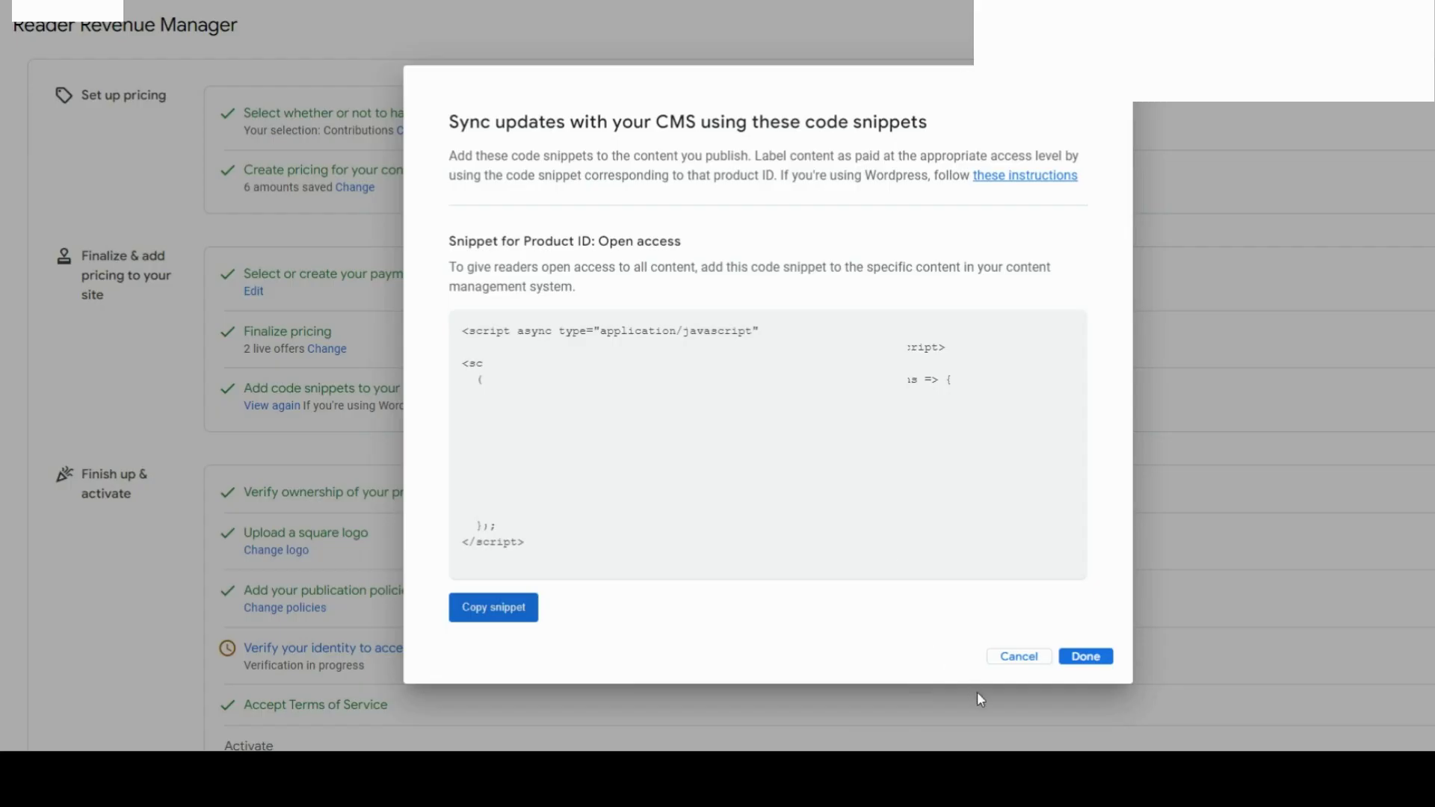
Finish the Sync updates code-snippets dialog and move down to the identity verification step.
{"action": "left_click", "coordinate": [1088, 656]}
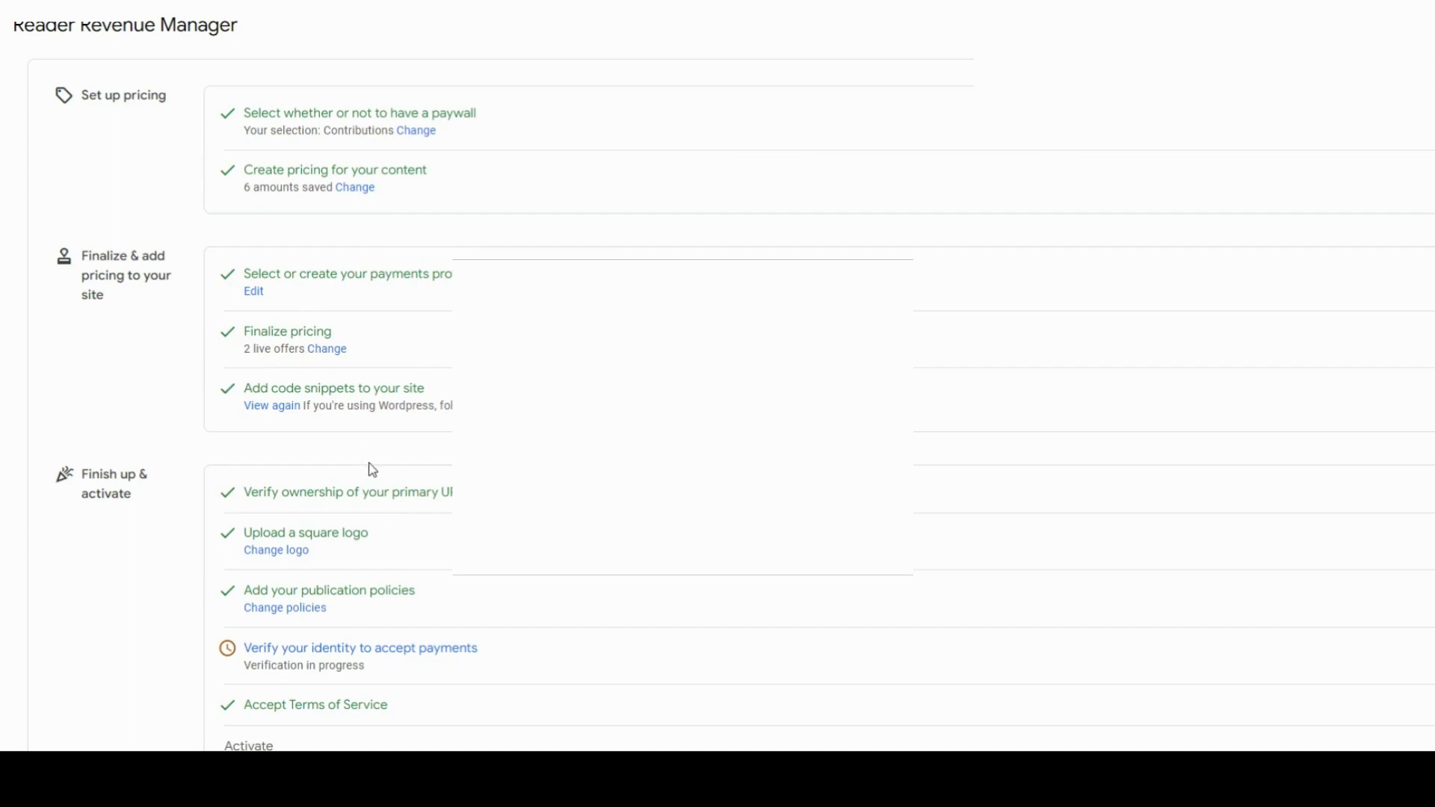
{"action": "scroll", "coordinate": [372, 469], "scroll_direction": "down", "scroll_amount": 2}
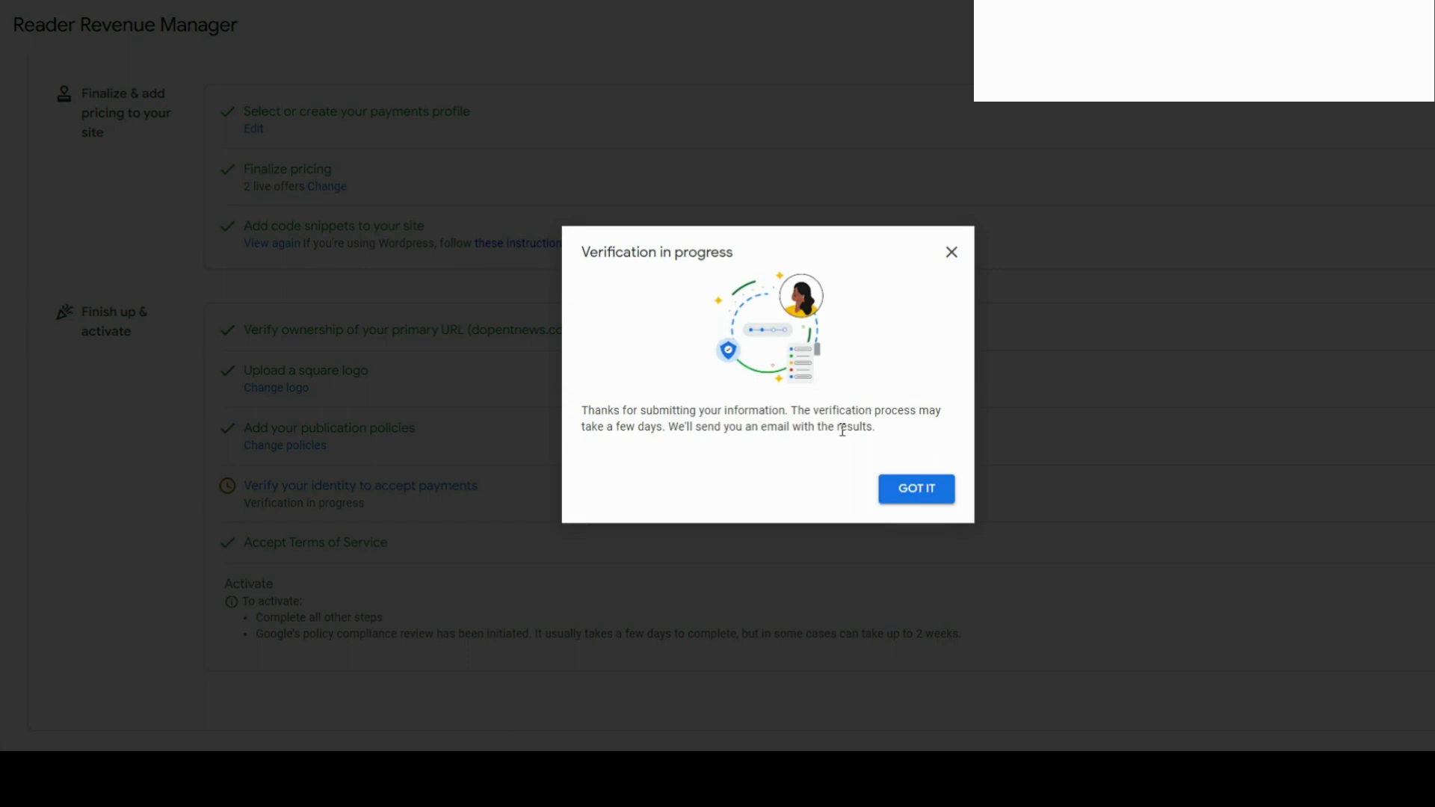
Acknowledge the Verification in progress notice and review the checklist, where identity verification is still pending.
{"action": "left_click", "coordinate": [916, 490]}
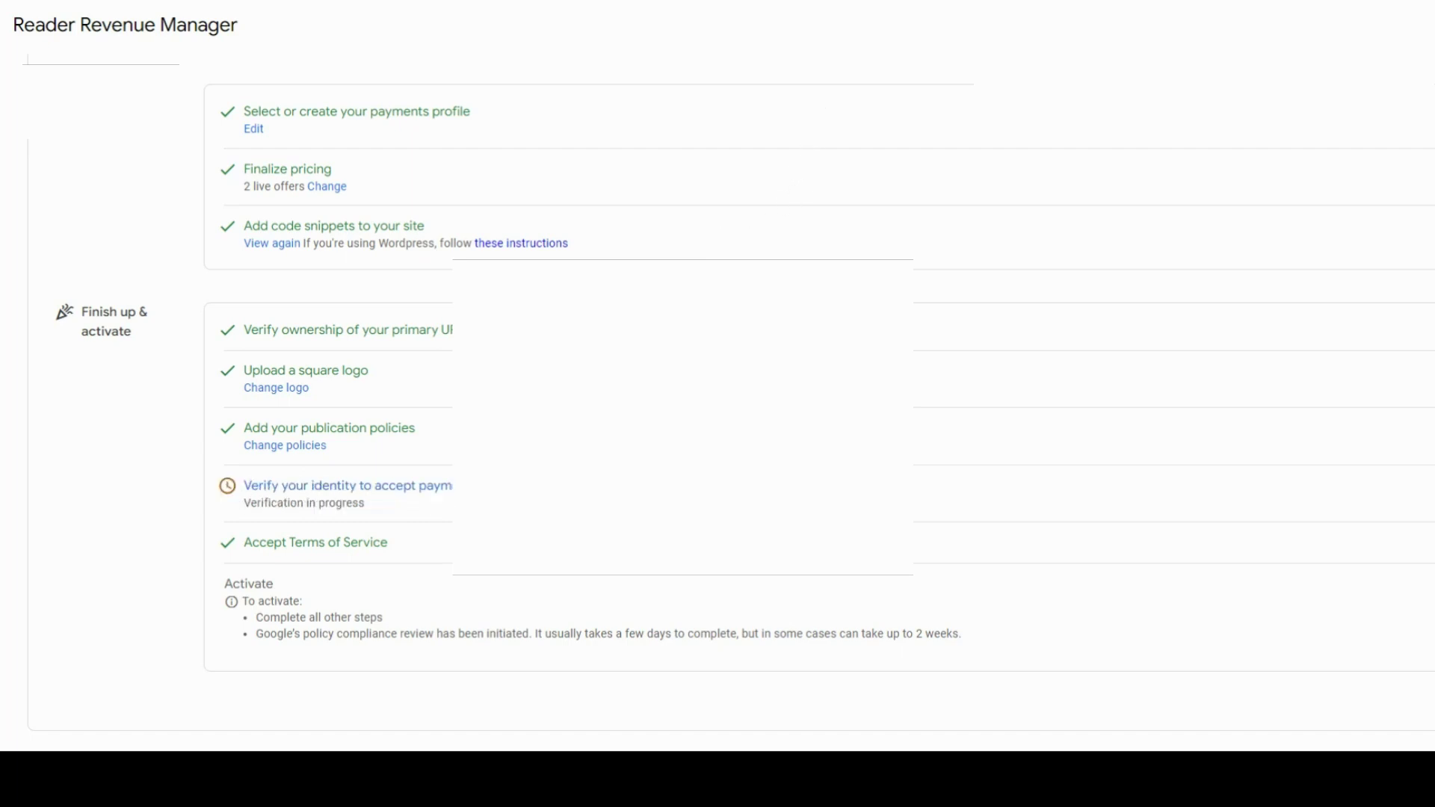
{"action": "scroll", "coordinate": [718, 403], "scroll_direction": "up", "scroll_amount": 3}
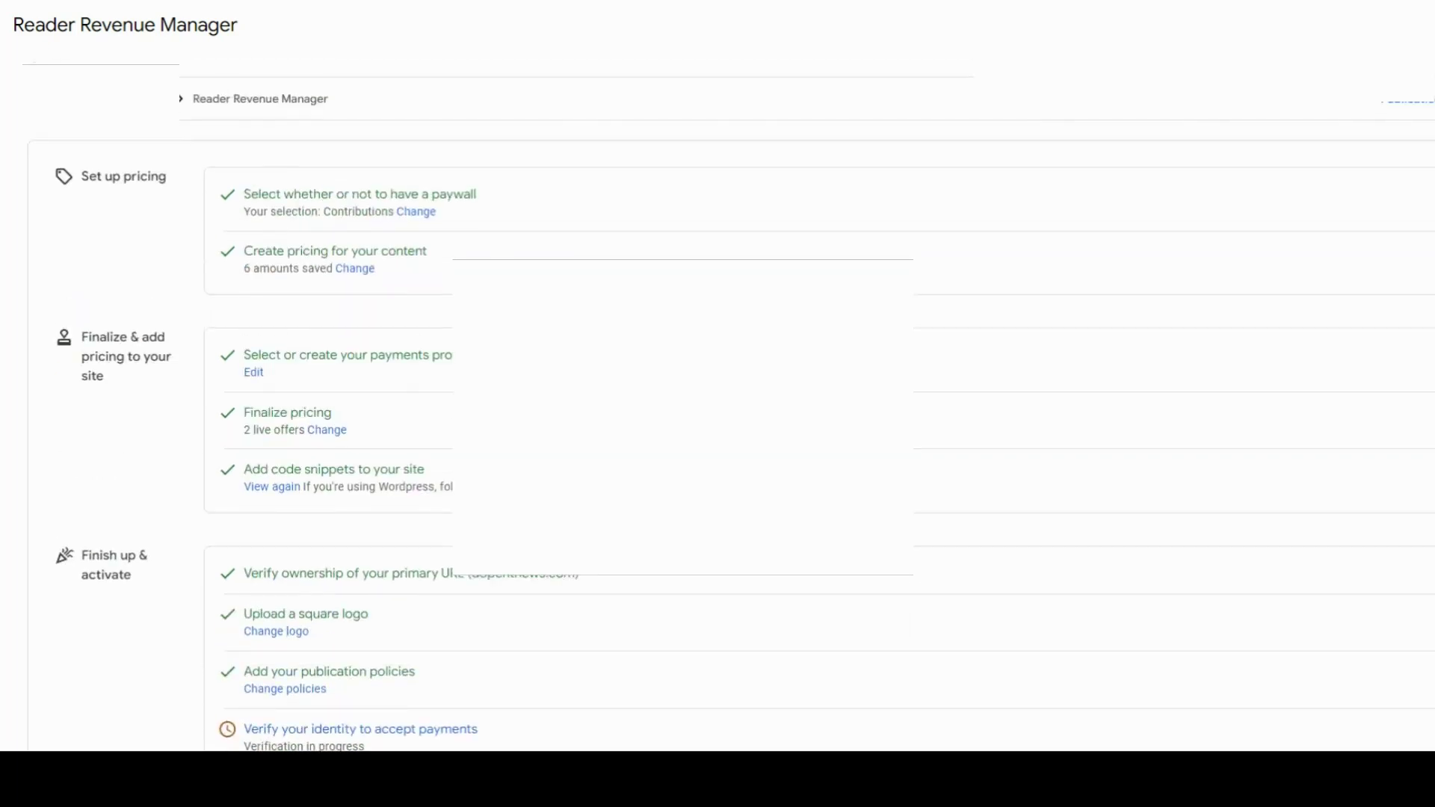
{"action": "scroll", "coordinate": [718, 404], "scroll_direction": "down", "scroll_amount": 3}
{"action": "scroll", "coordinate": [718, 403], "scroll_direction": "up", "scroll_amount": 3}
{"action": "scroll", "coordinate": [860, 299], "scroll_direction": "down", "scroll_amount": 3}
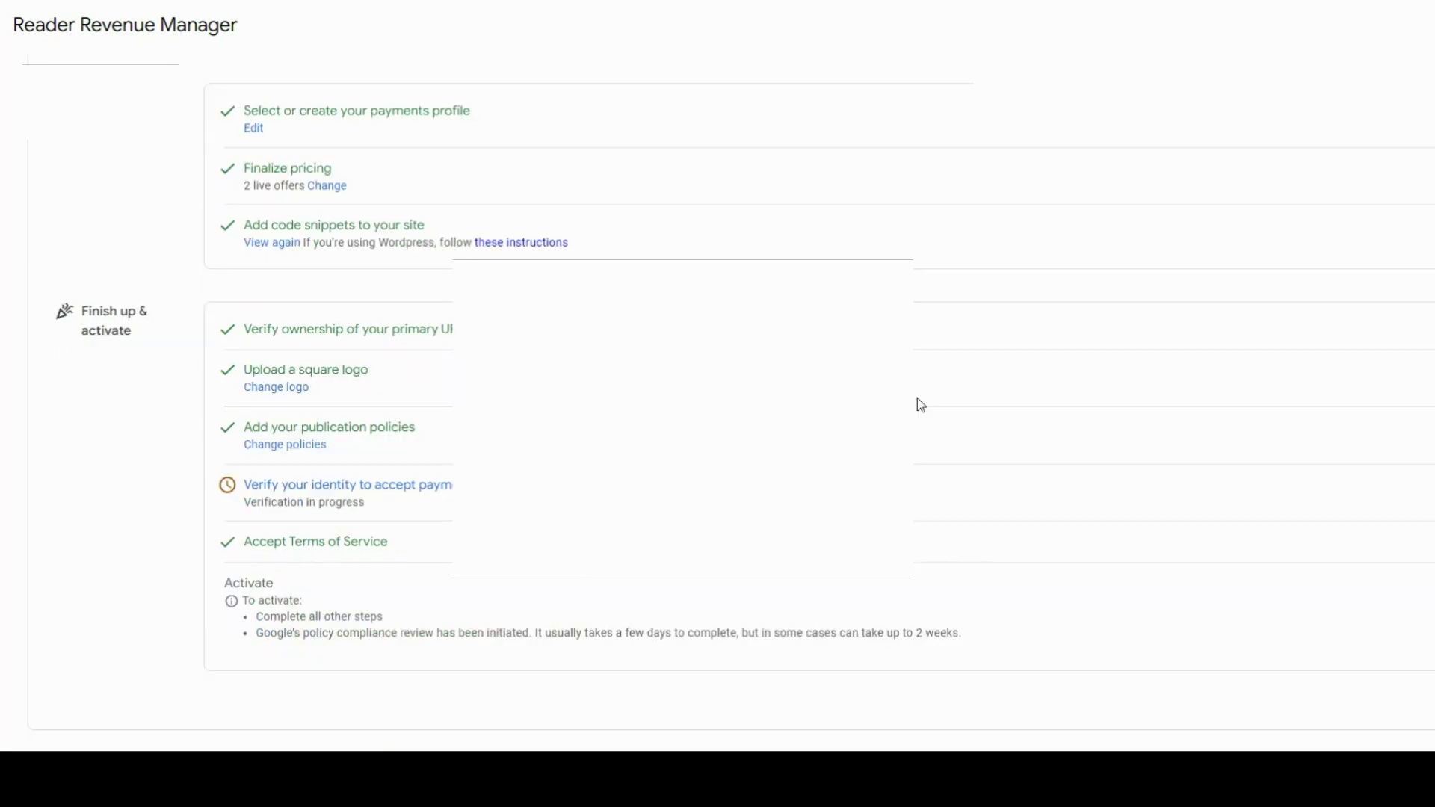